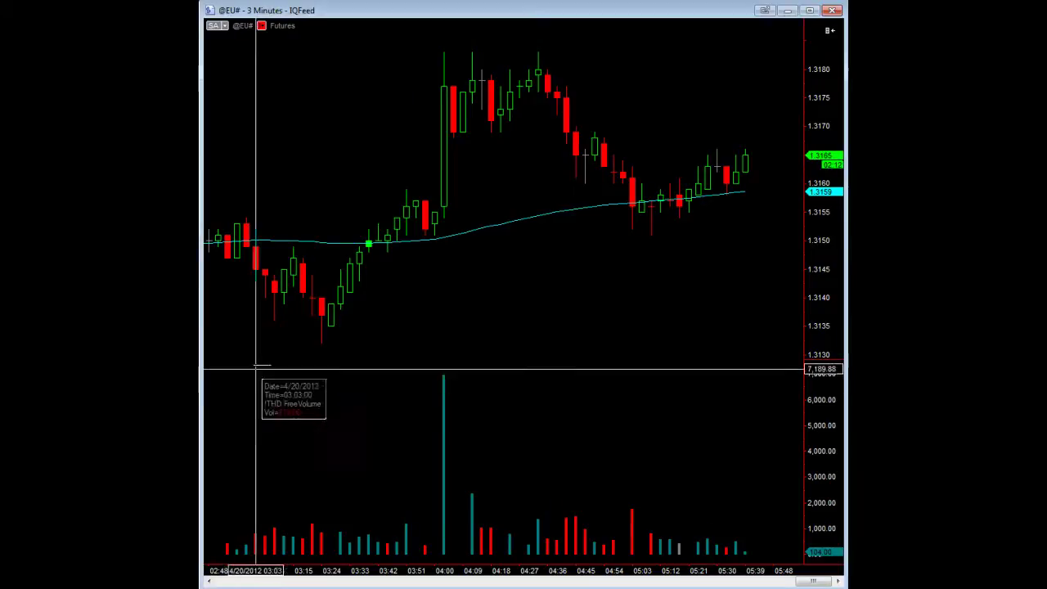
Move the horizontal line on the price chart up to 1.3158, just below the moving average's latest value
drag(275, 320, 285, 344)
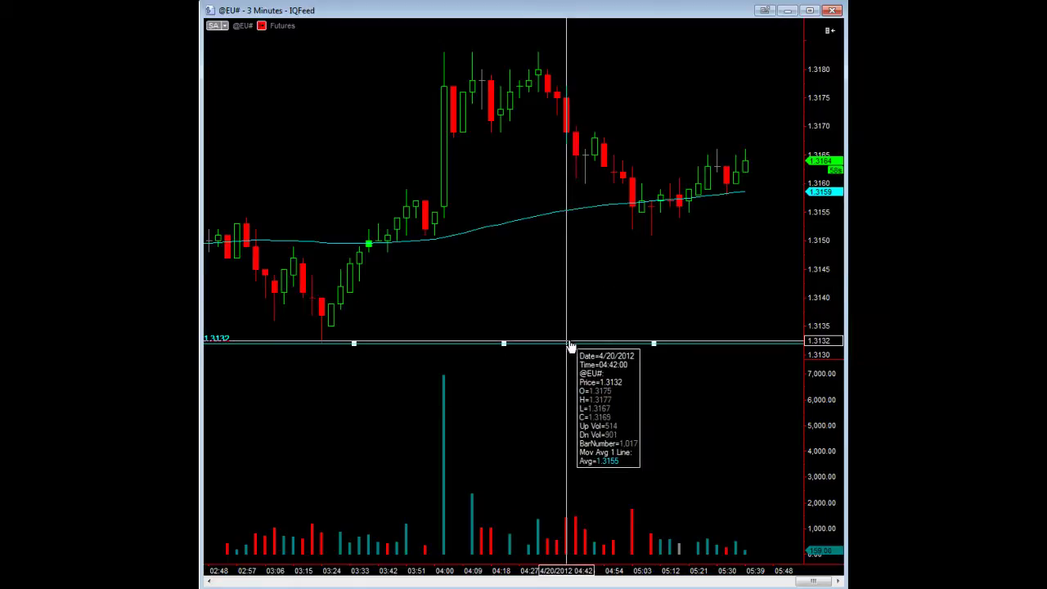
drag(566, 345, 583, 195)
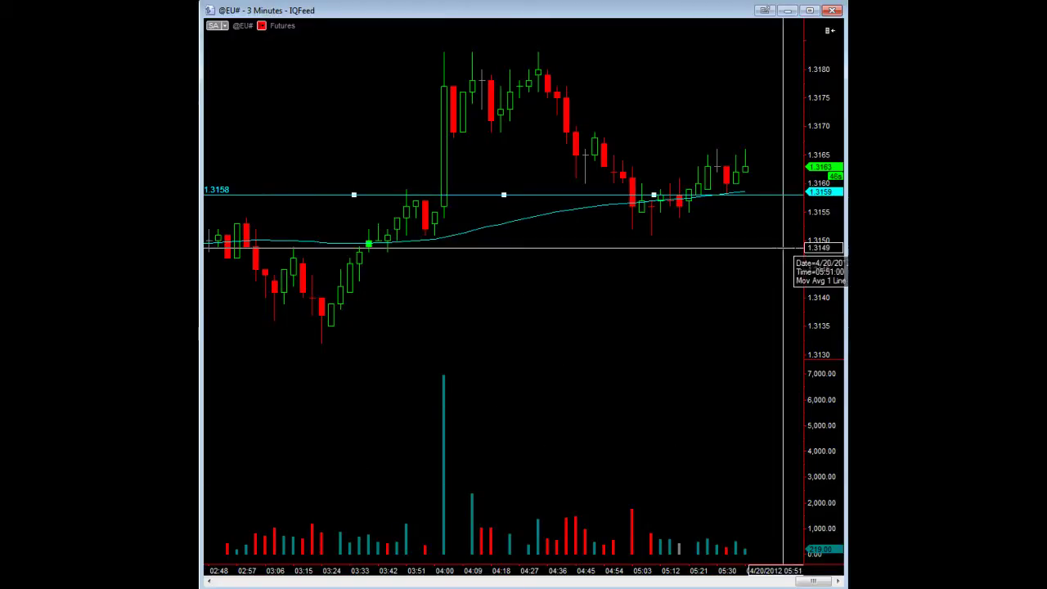
Add a horizontal line at 1.3150 and format it red with the third line weight
click(773, 241)
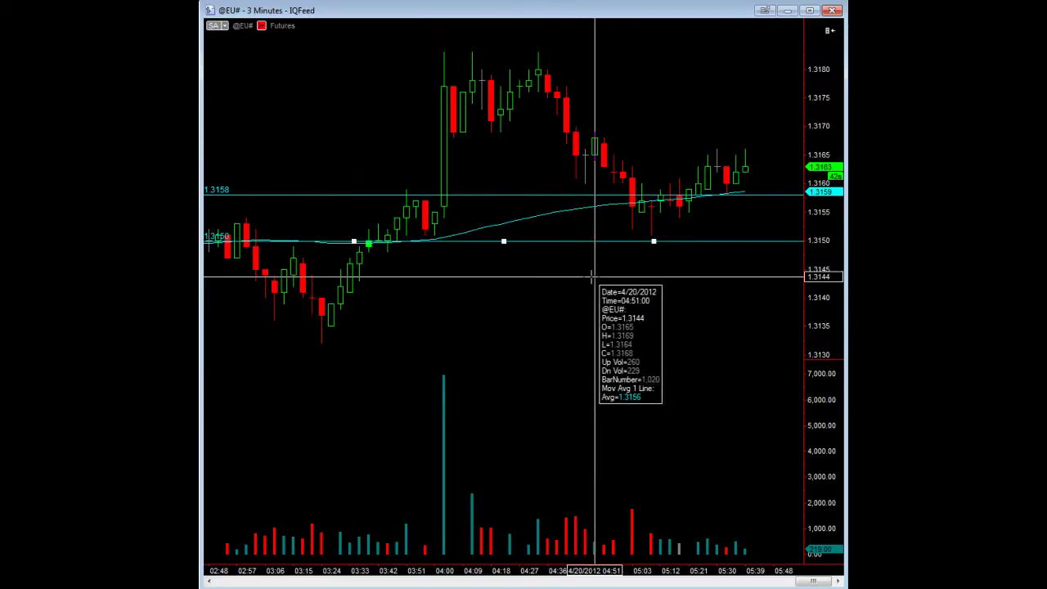
right_click(580, 247)
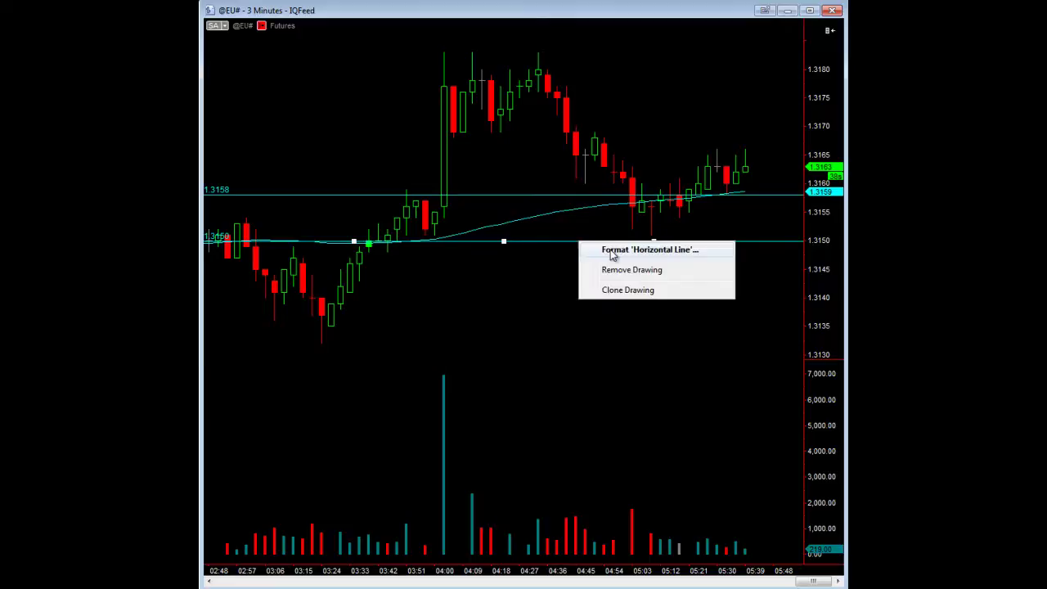
click(611, 251)
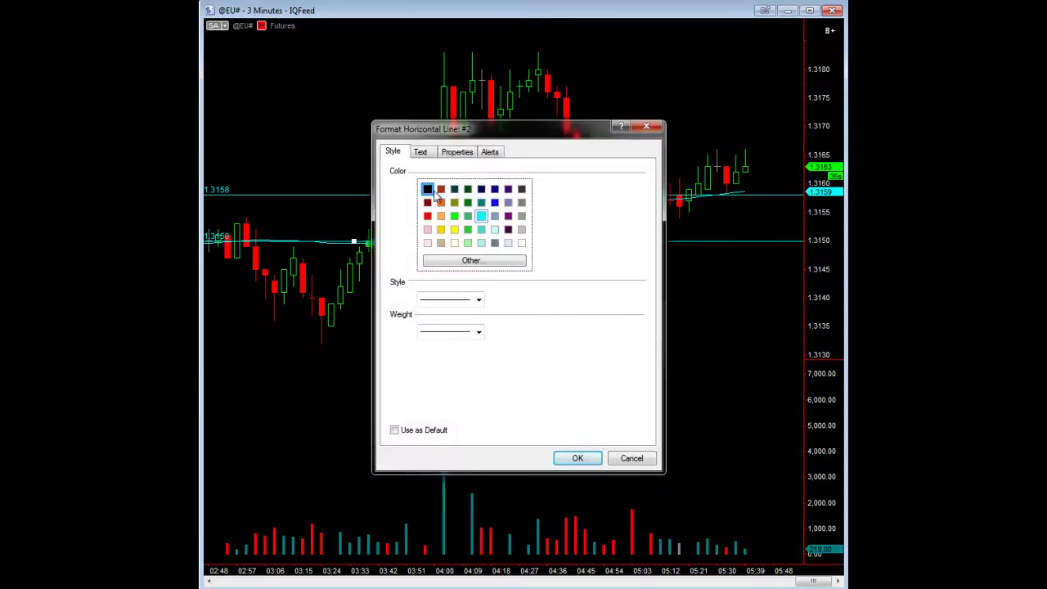
click(427, 216)
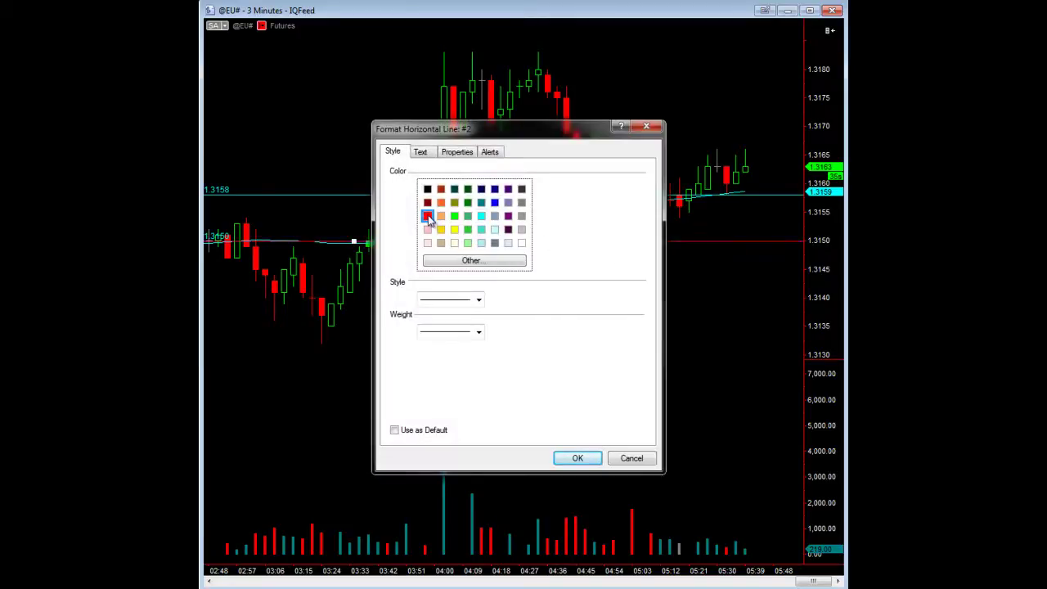
click(478, 332)
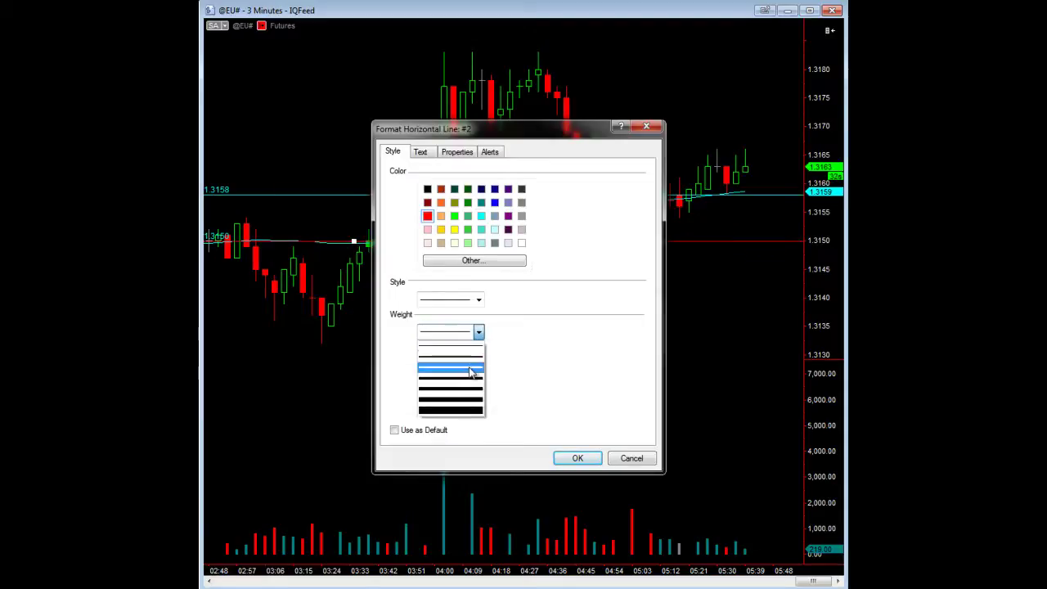
click(472, 373)
click(579, 459)
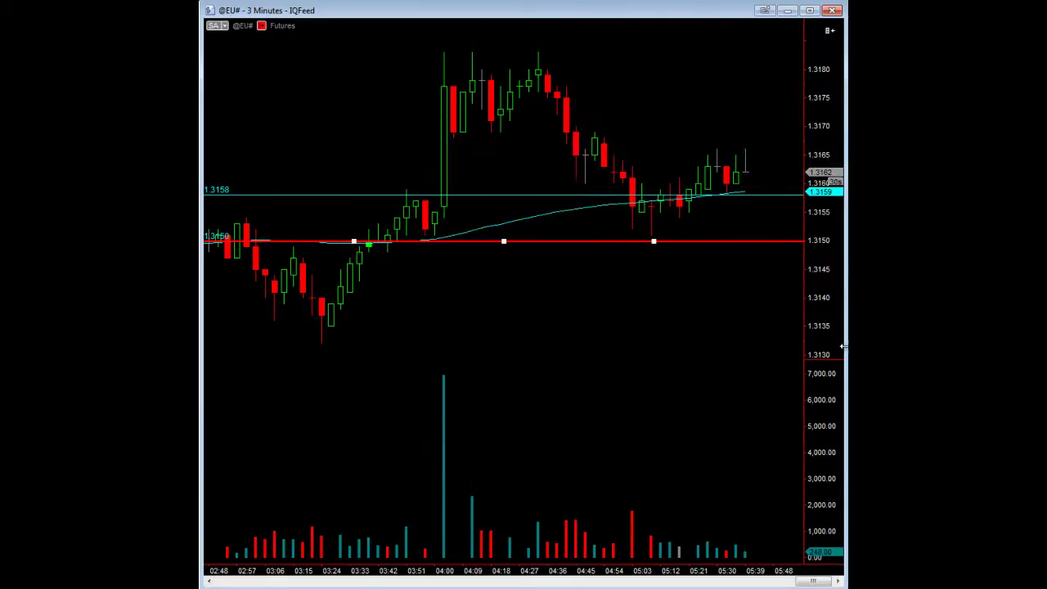
Format the 1.3158 horizontal line yellow with the third line weight
right_click(555, 197)
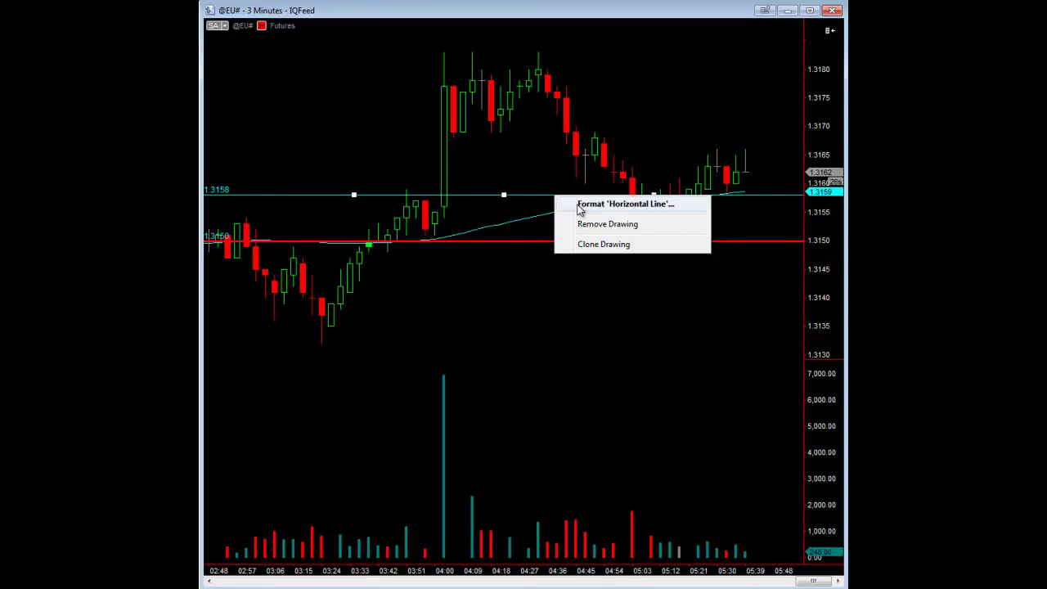
click(579, 204)
click(455, 230)
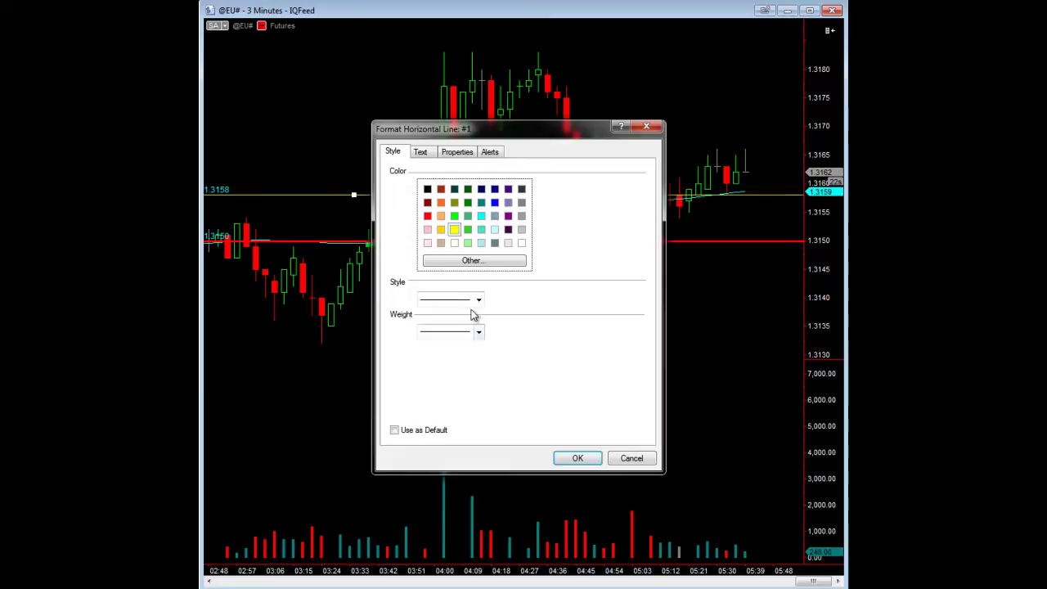
click(481, 333)
click(473, 369)
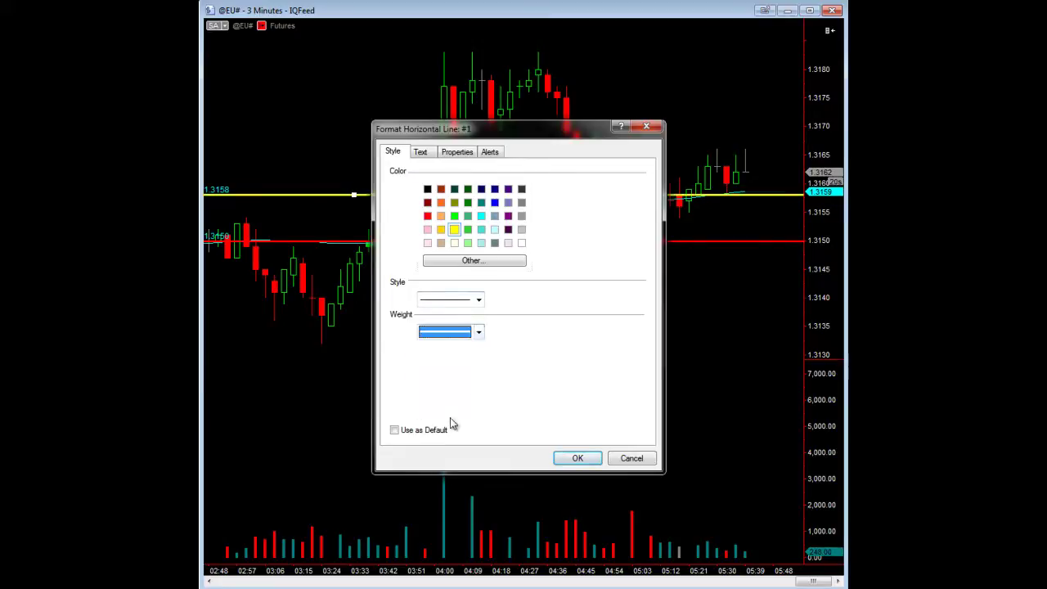
click(578, 458)
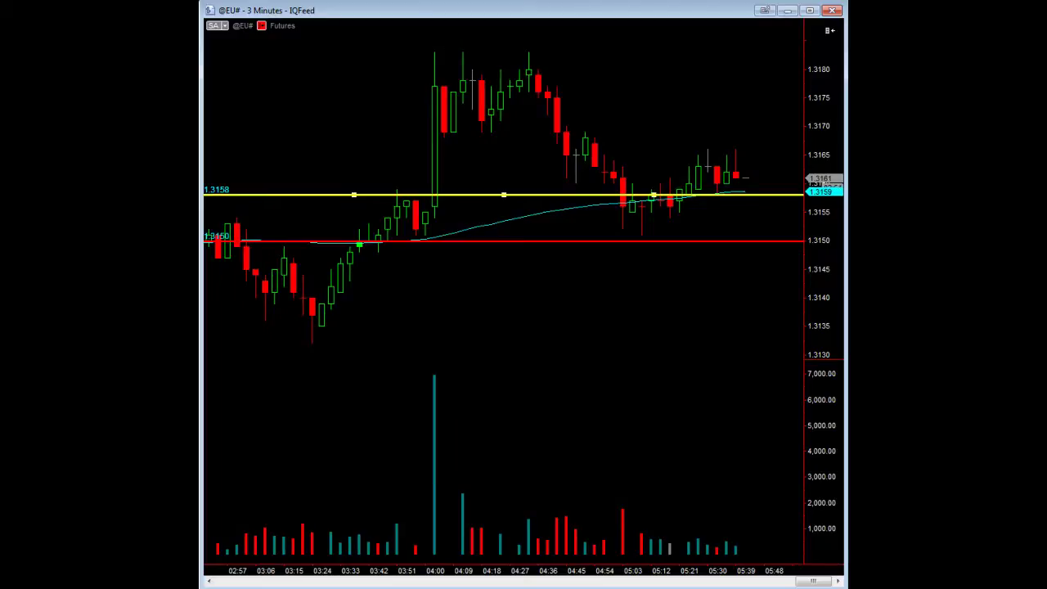
Add a horizontal line at about 1.3174 and format it bright green with a heavy line weight
click(782, 107)
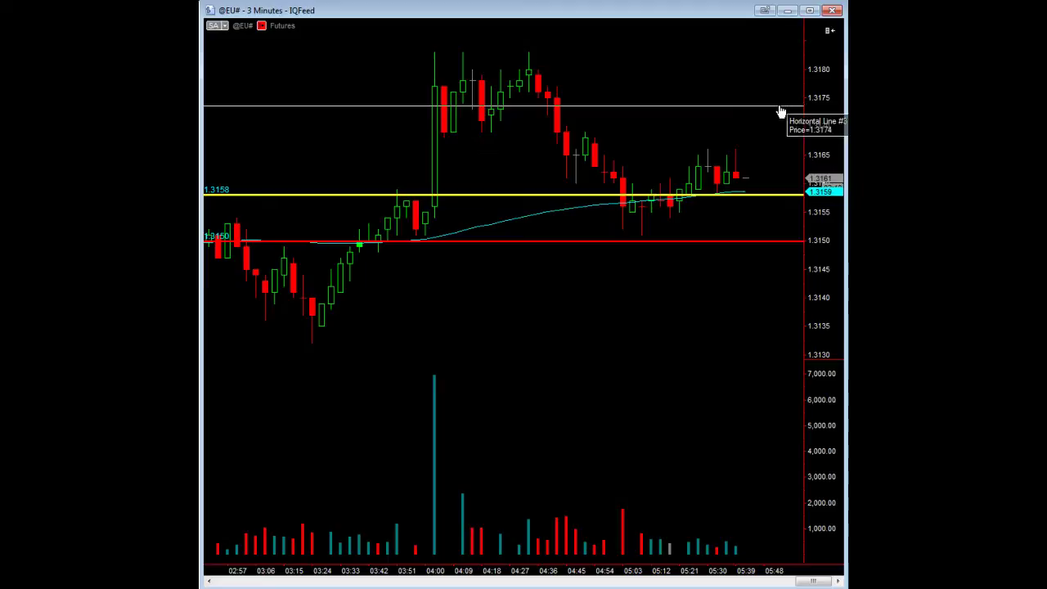
right_click(782, 110)
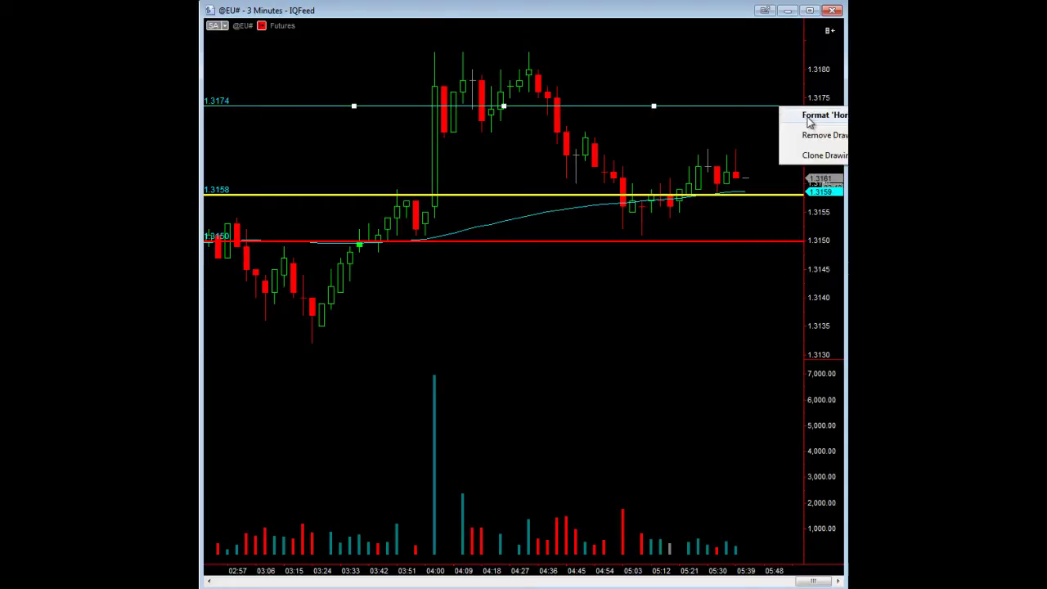
click(808, 119)
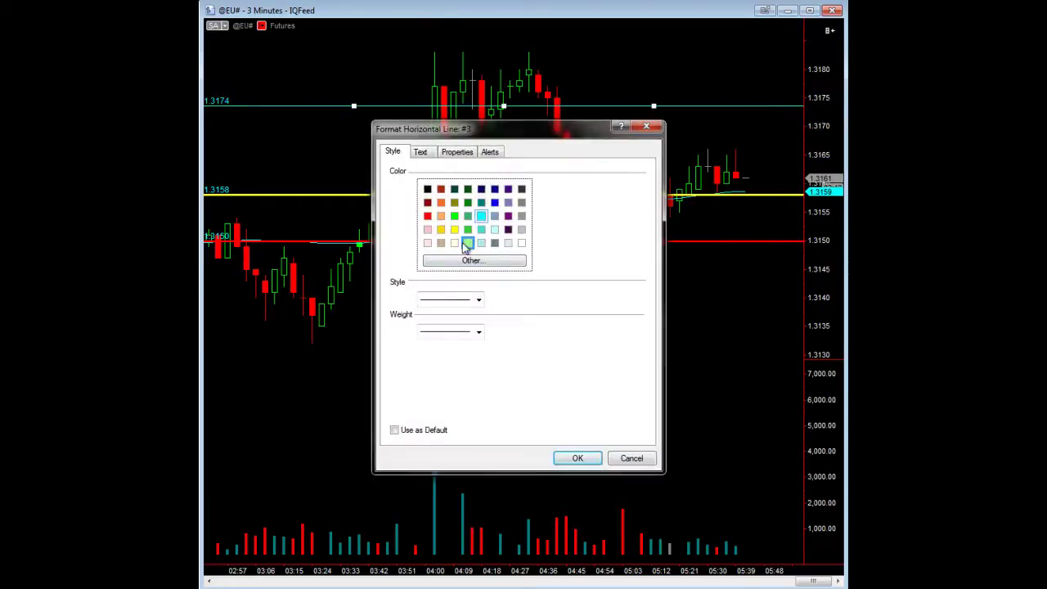
click(454, 215)
click(479, 331)
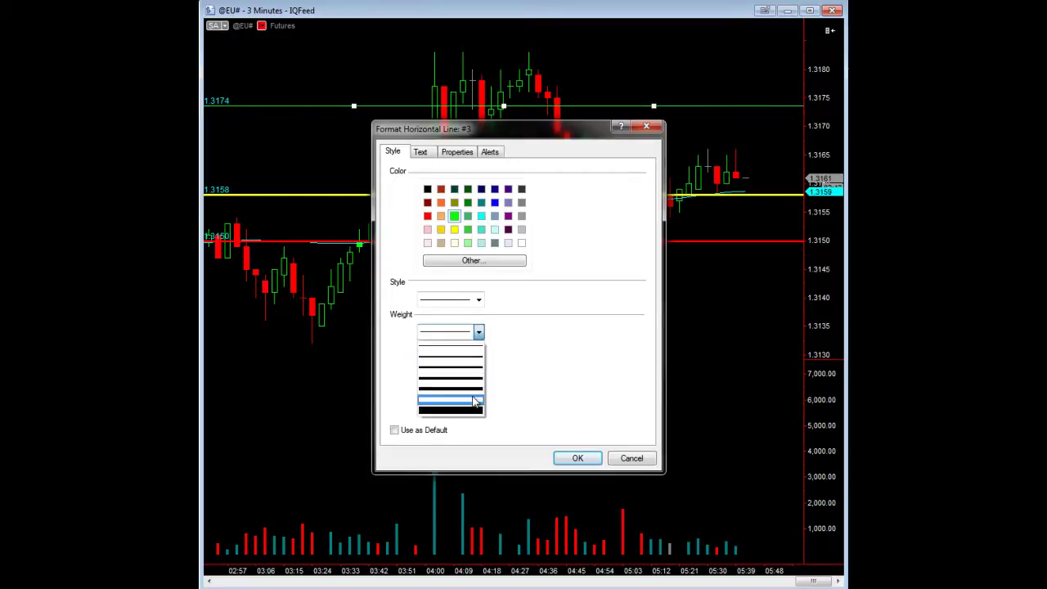
click(473, 382)
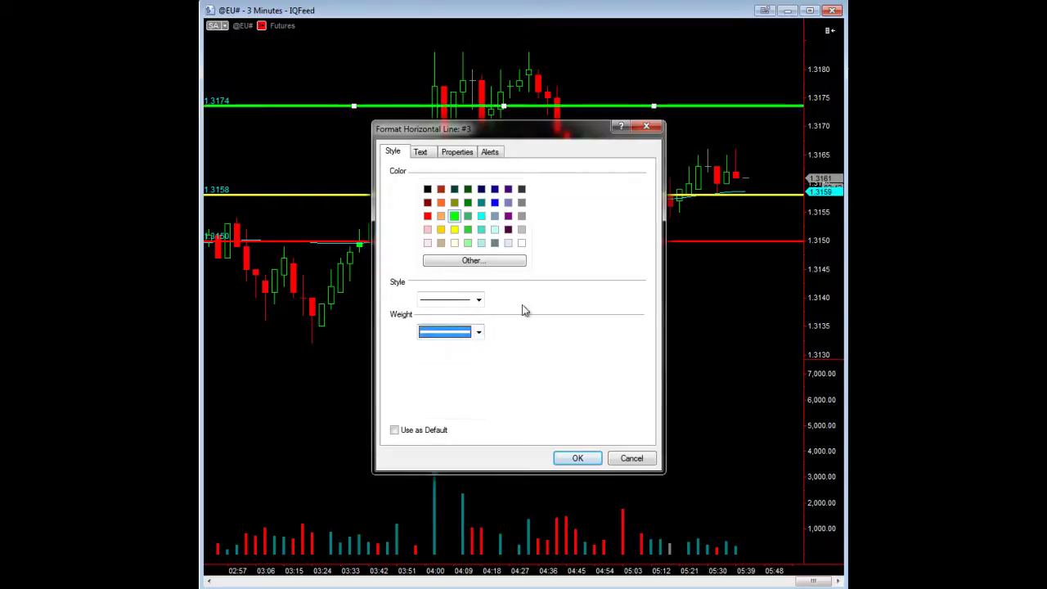
click(575, 459)
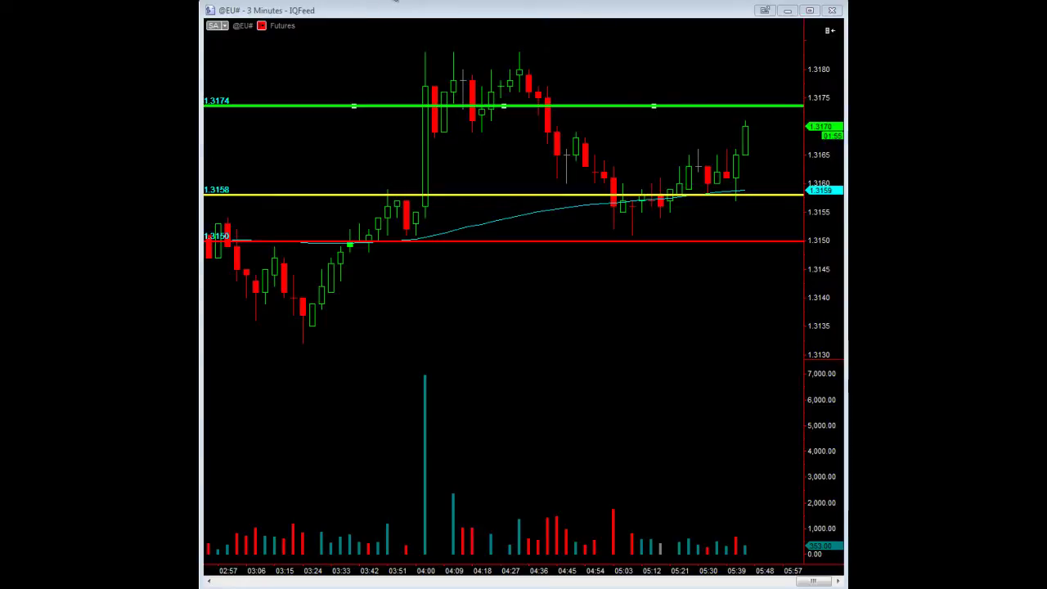
Add a horizontal line at 1.3190 above the recent highs and format it bright green with a heavy line weight
drag(832, 55, 832, 65)
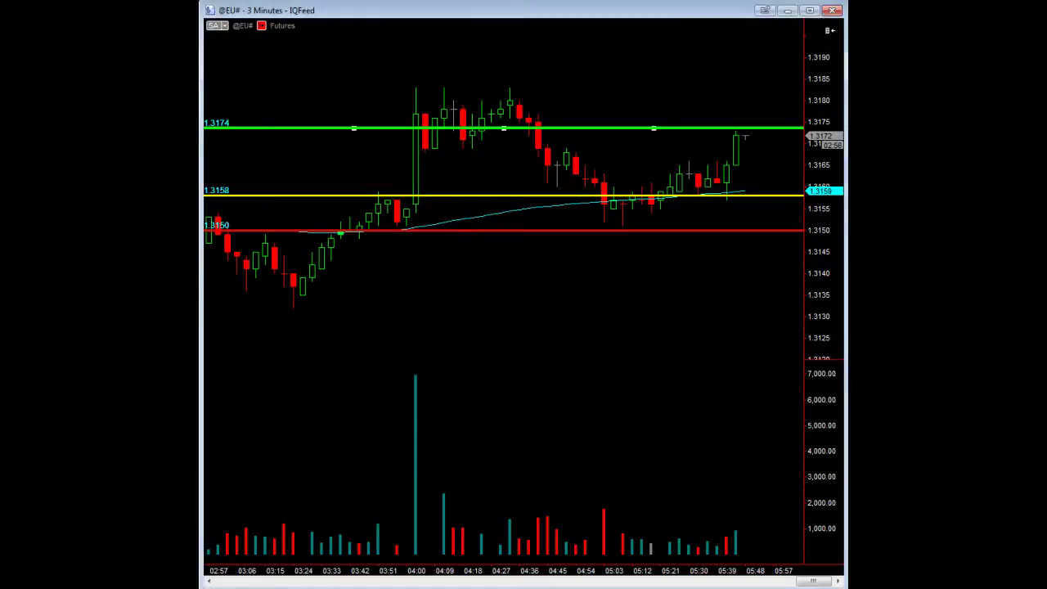
click(802, 57)
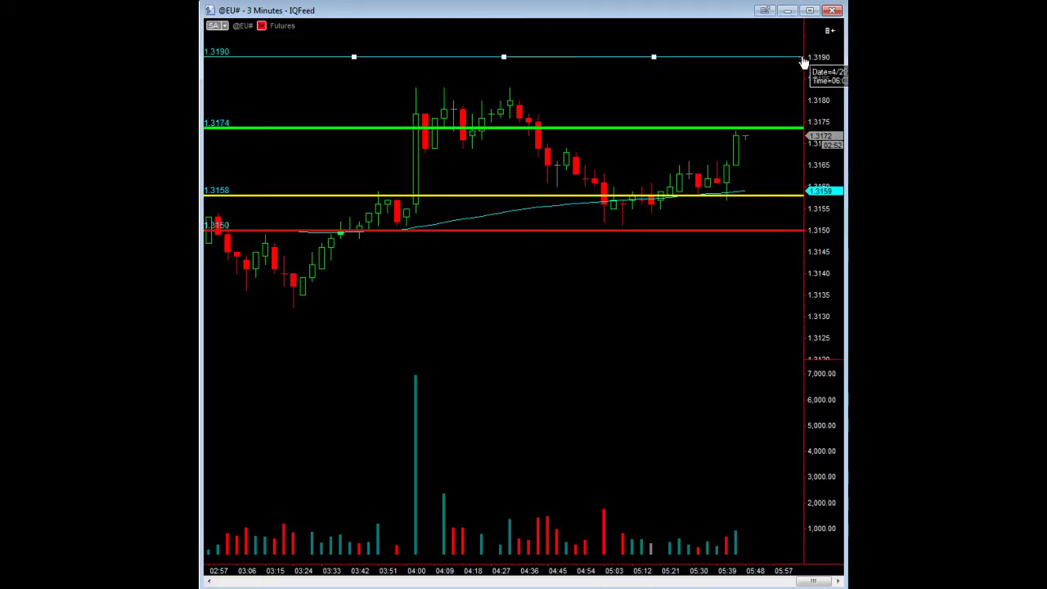
right_click(752, 59)
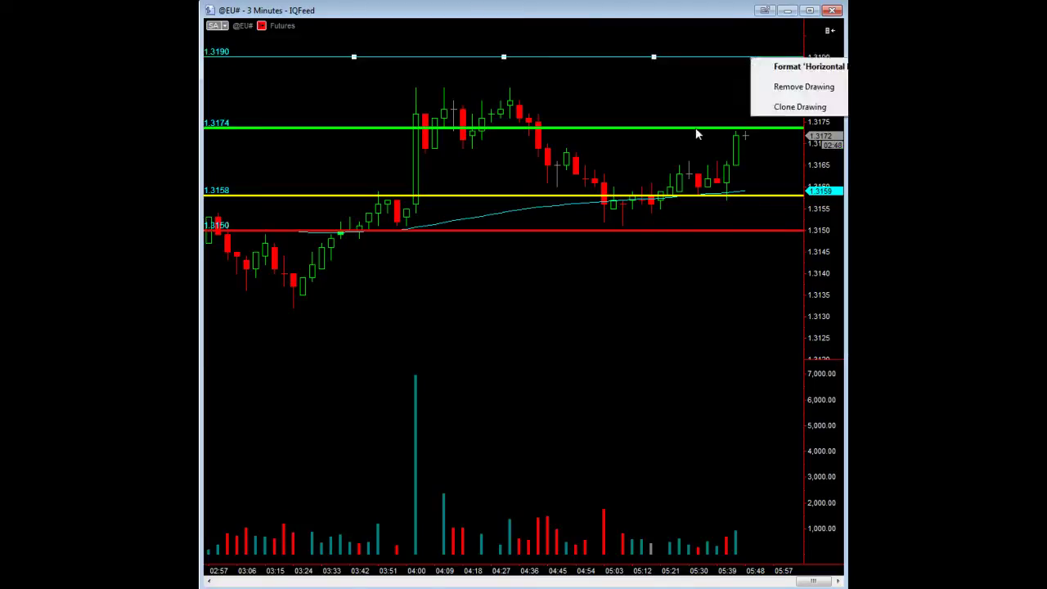
click(806, 69)
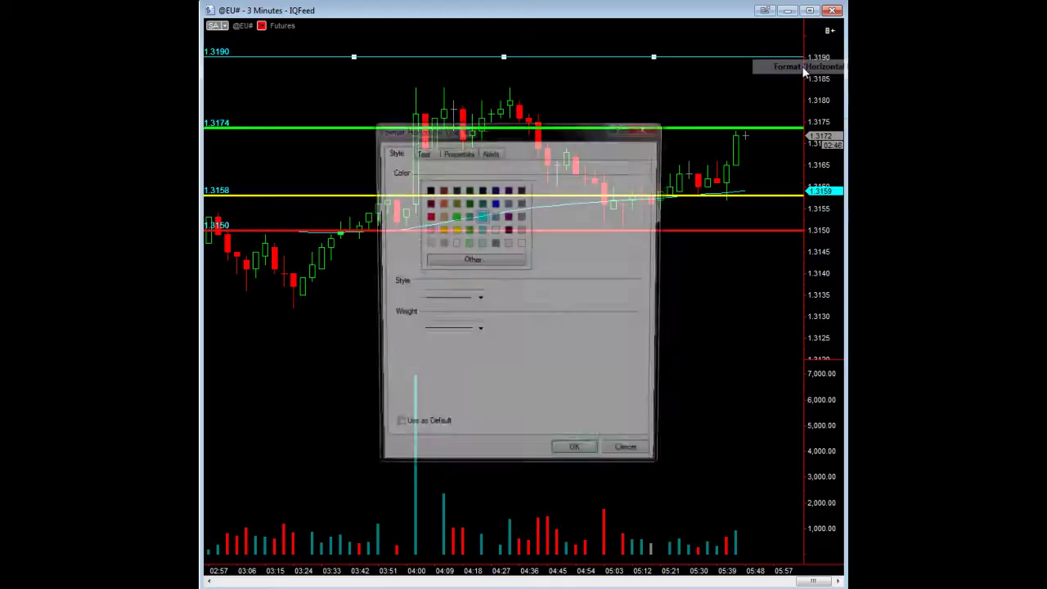
click(455, 216)
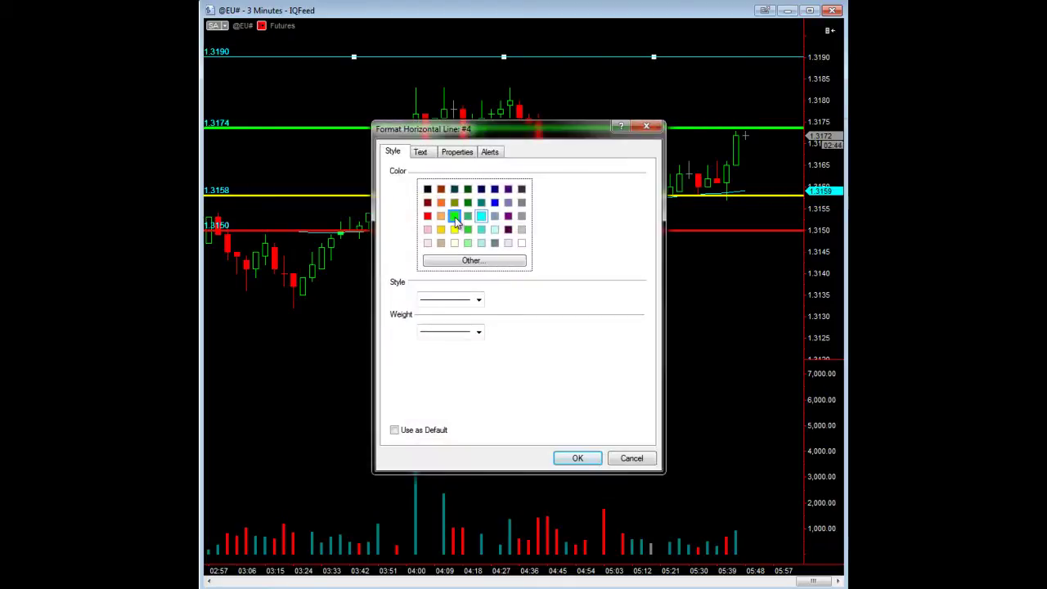
click(479, 332)
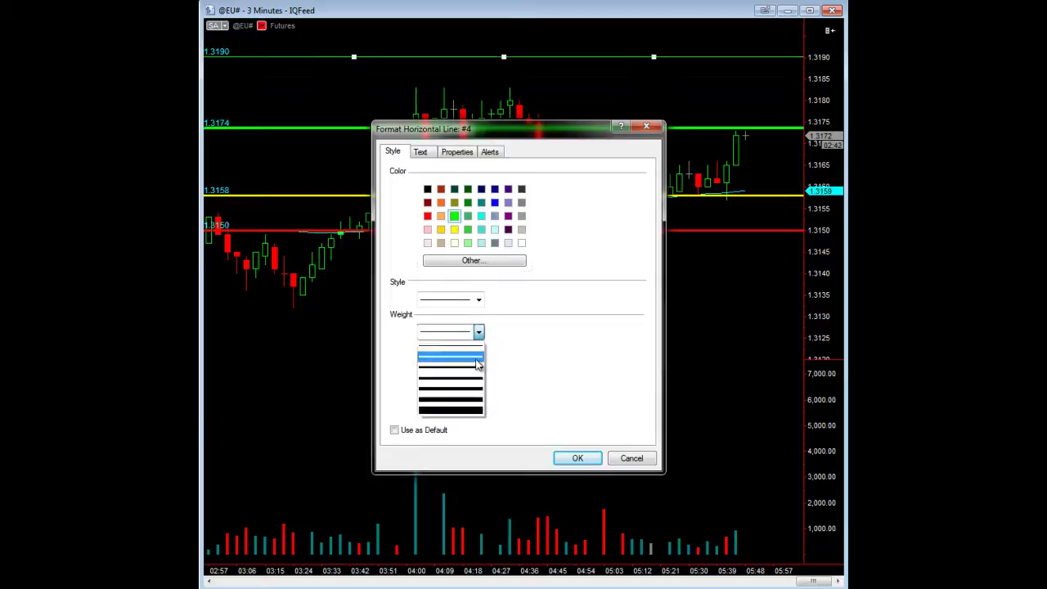
click(469, 388)
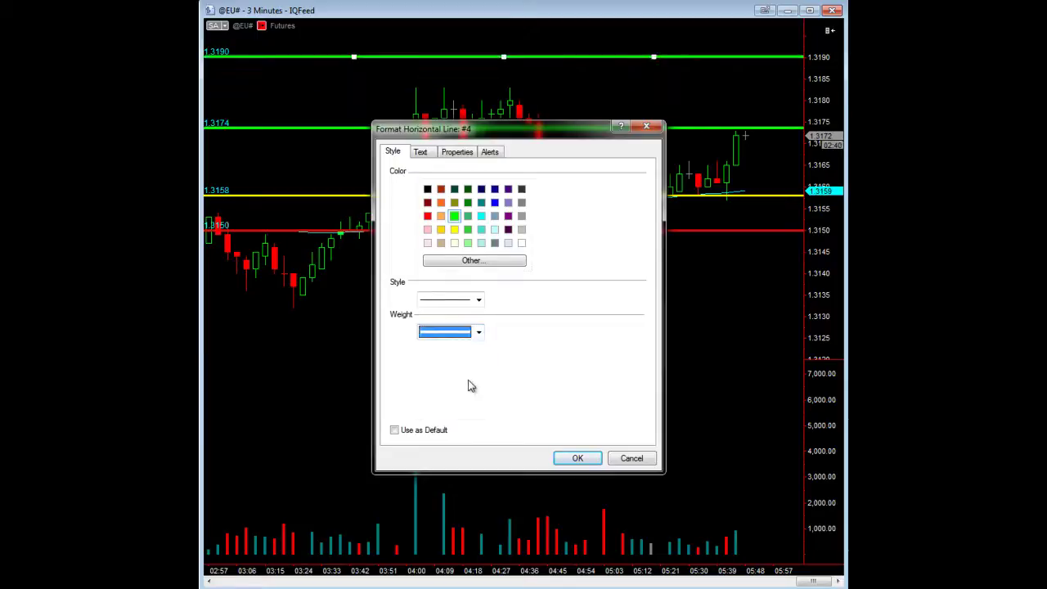
click(576, 458)
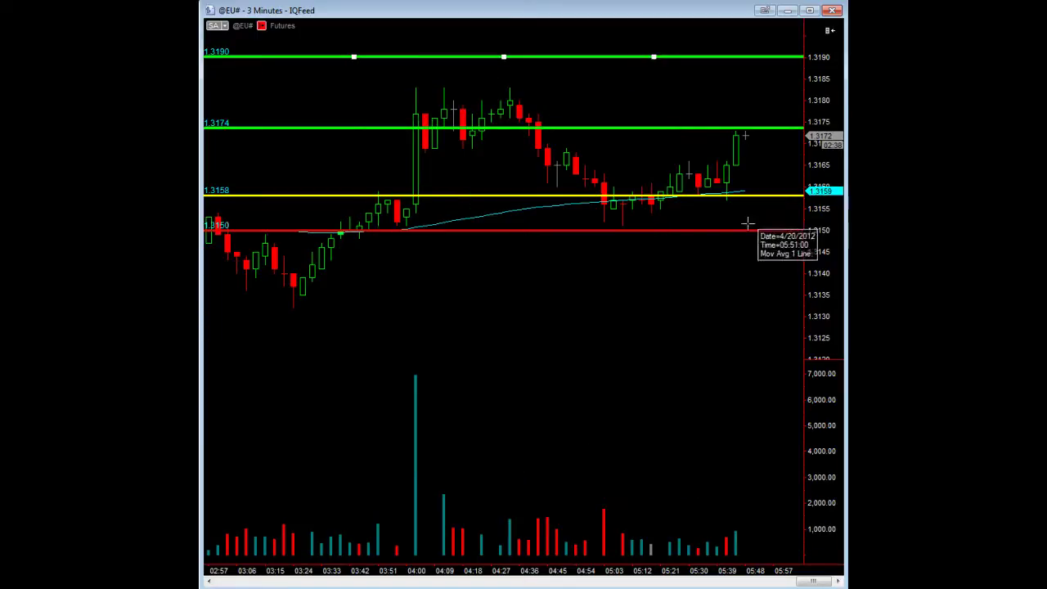
Raise the red horizontal line in stages to 1.3159, 1.3166 and finally 1.3168
drag(741, 232, 742, 192)
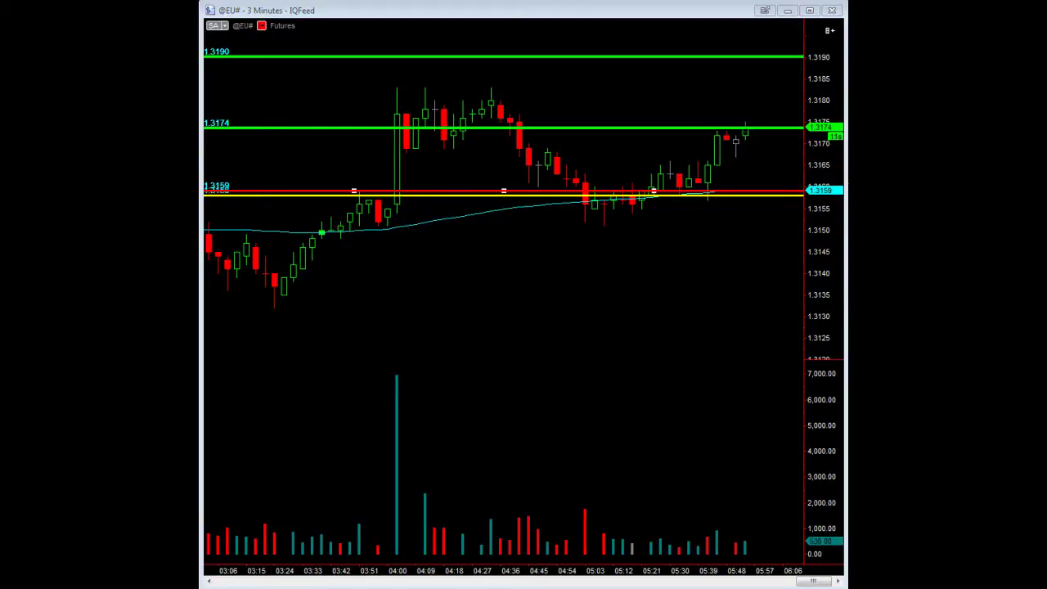
mouse_move(741, 117)
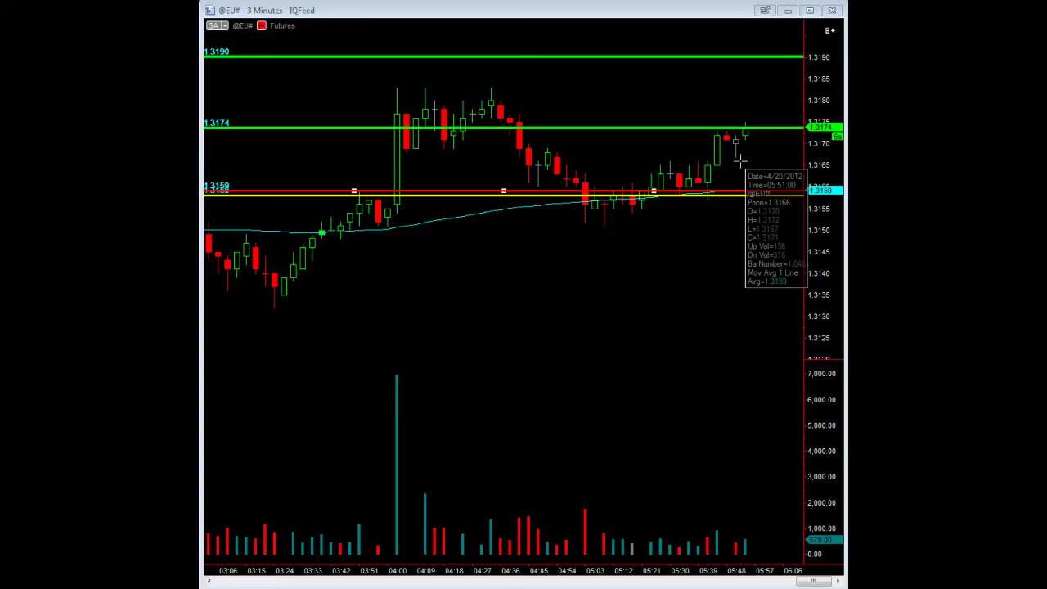
drag(750, 197, 749, 162)
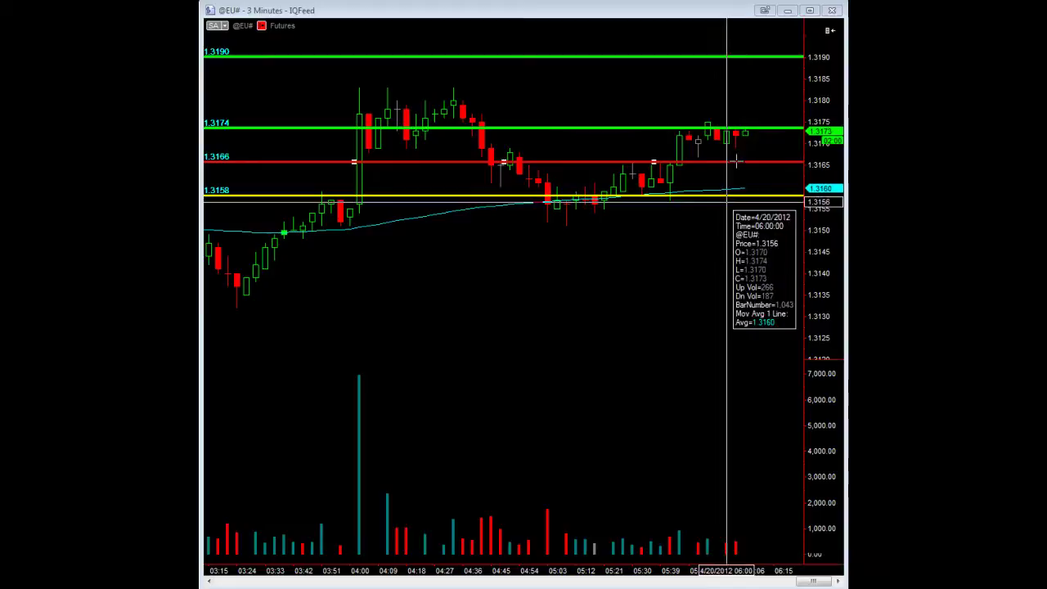
drag(765, 161, 765, 151)
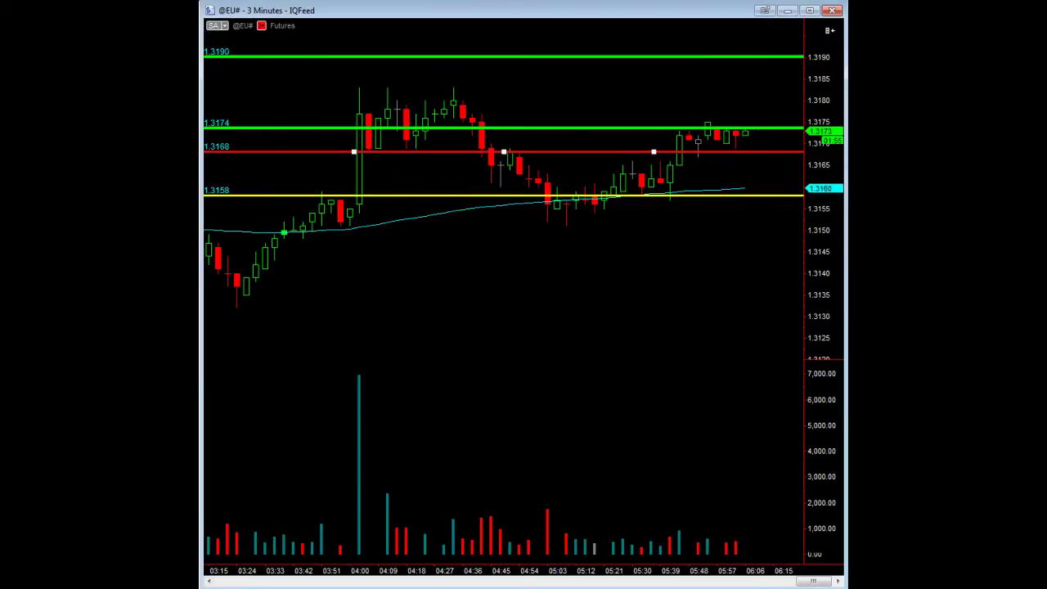
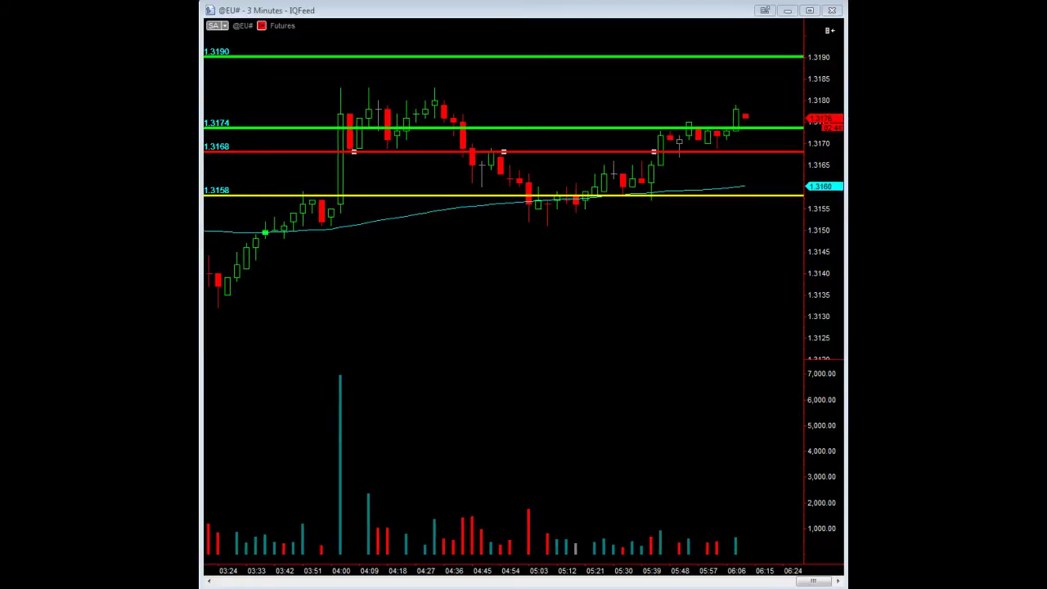
Mark the 5:45, 5:54 and 6:09 AM candles with vertical lines
click(661, 173)
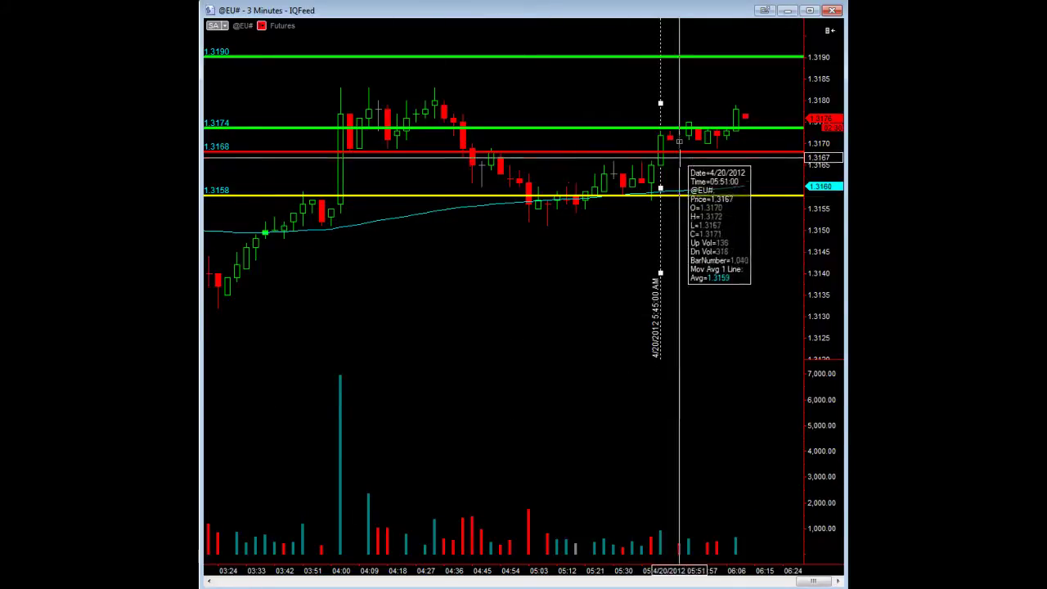
click(689, 153)
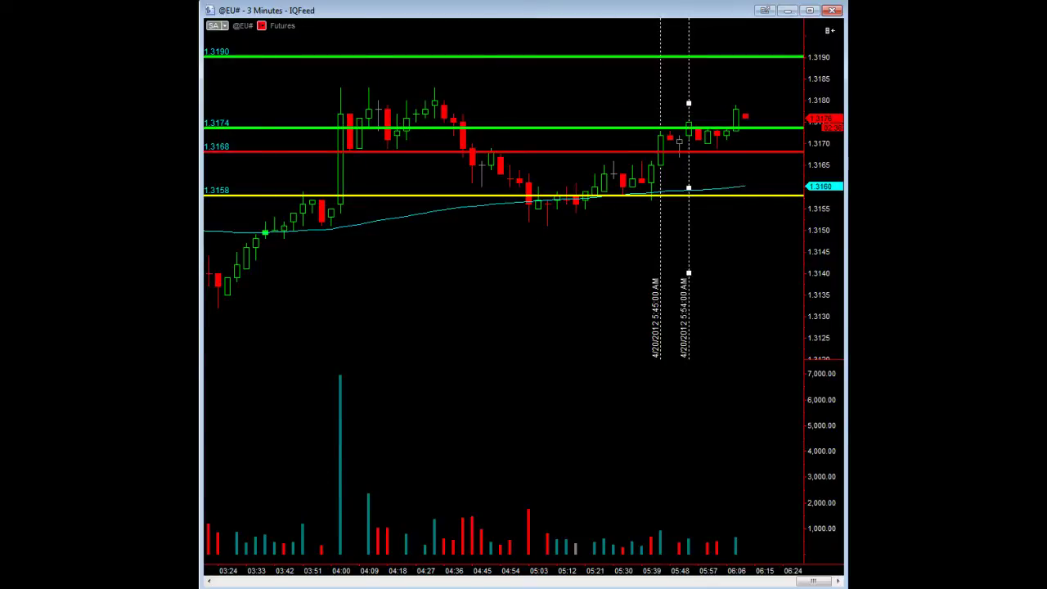
click(735, 135)
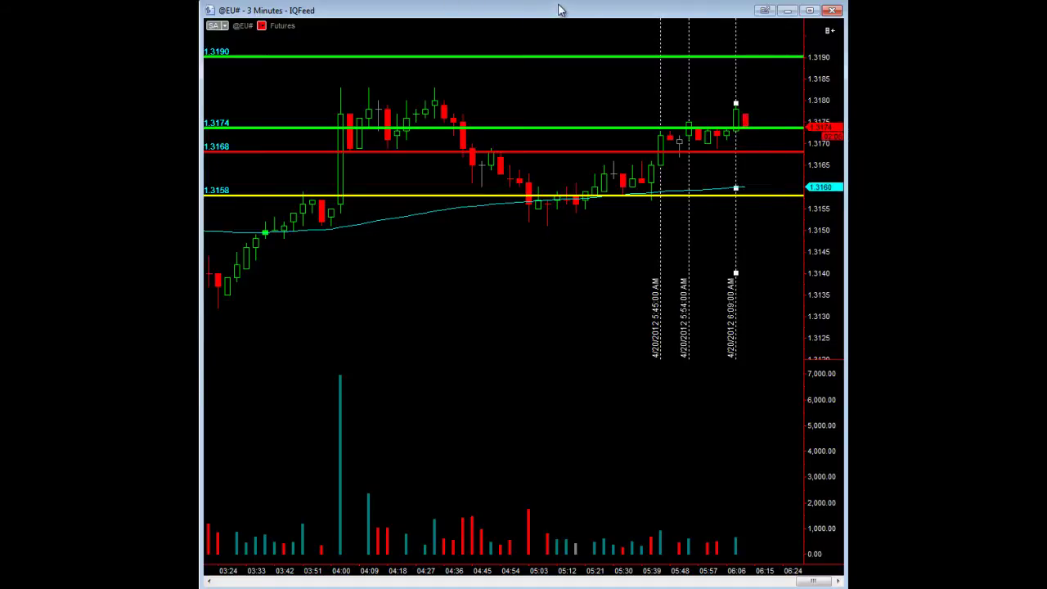
mouse_move(740, 136)
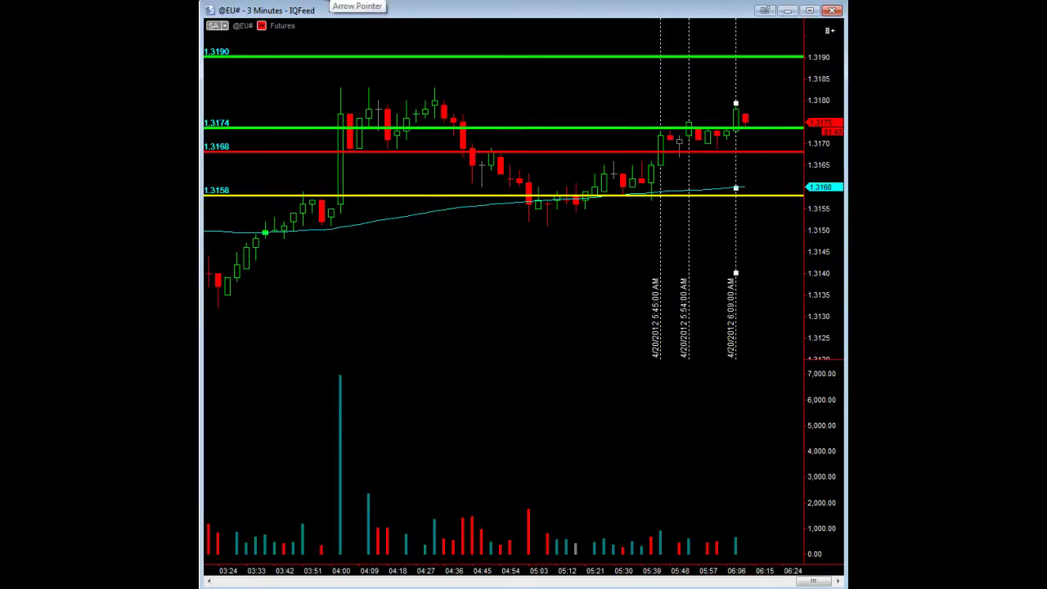
click(786, 140)
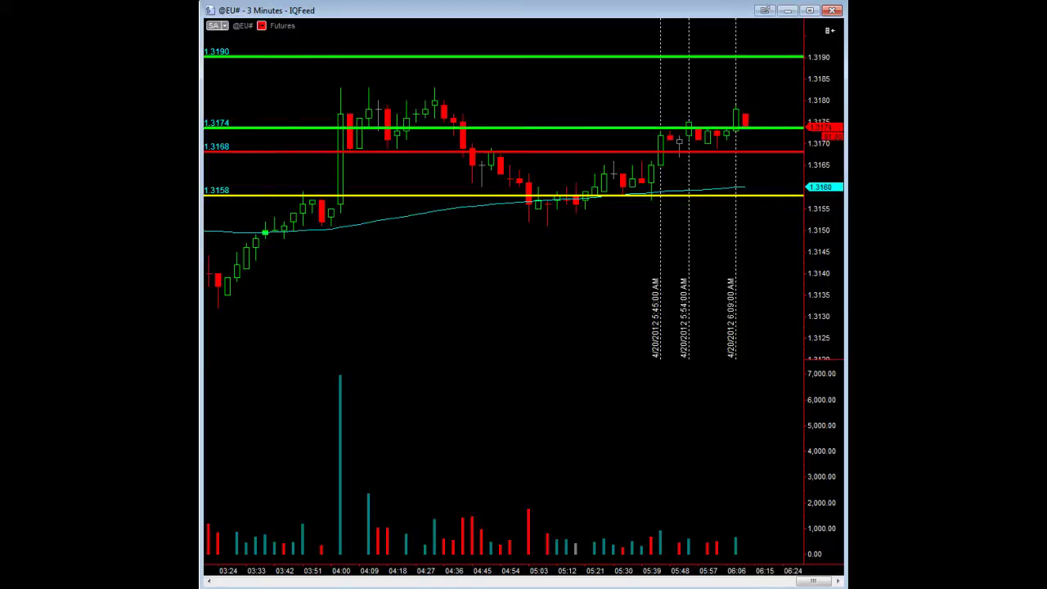
middle_click(746, 133)
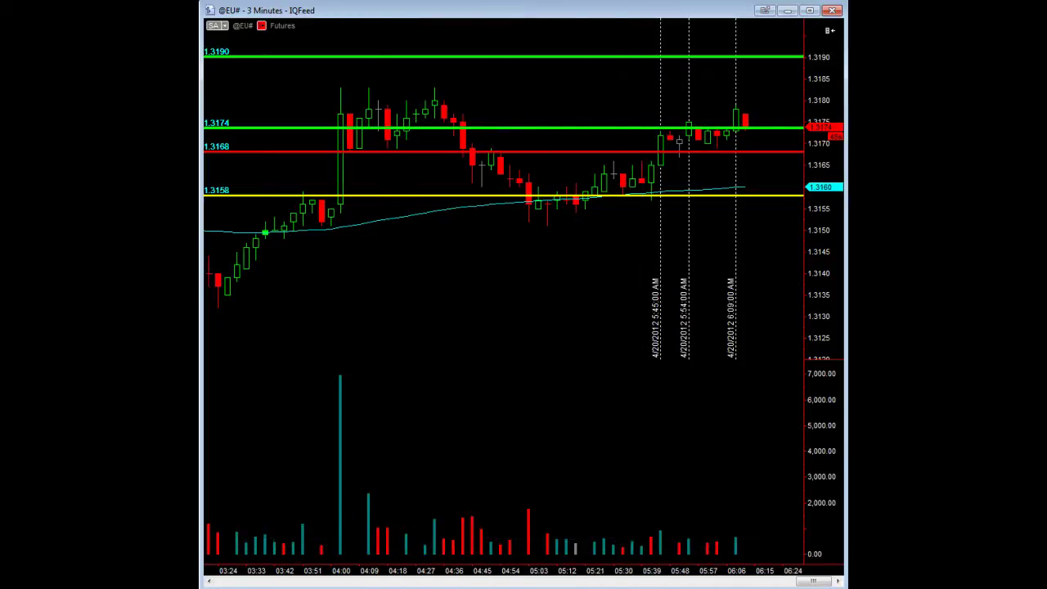
scroll(503, 303, down, 1)
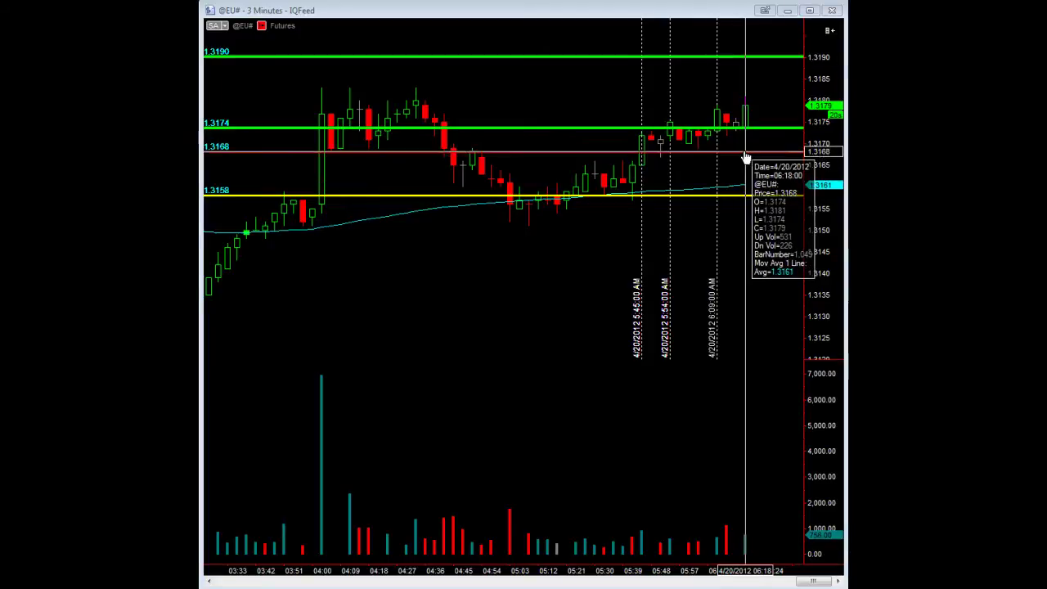
Raise the red horizontal line to 1.3171 and mark the 6:18 AM candle with a vertical line
click(746, 145)
drag(748, 146, 749, 138)
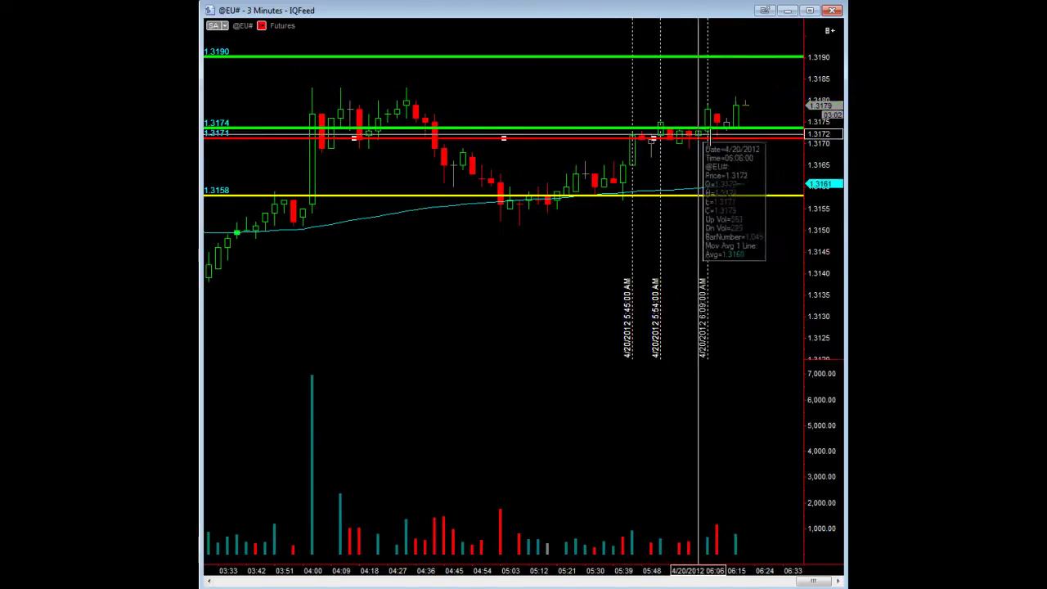
click(737, 141)
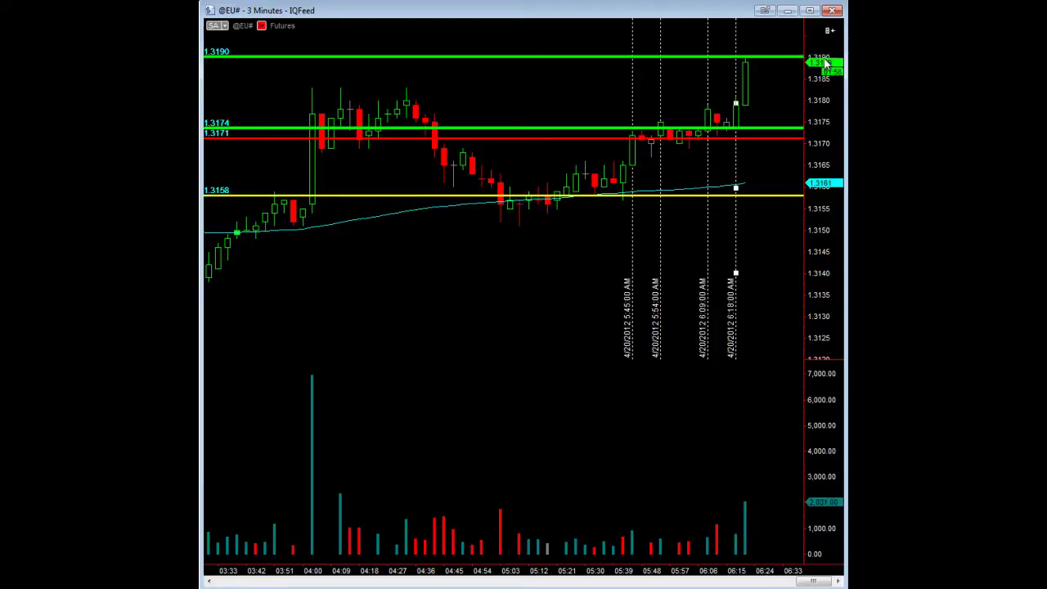
Compress the price scale, add a horizontal line at about 1.3206, and format it bright green with a heavy line weight
drag(830, 72, 825, 228)
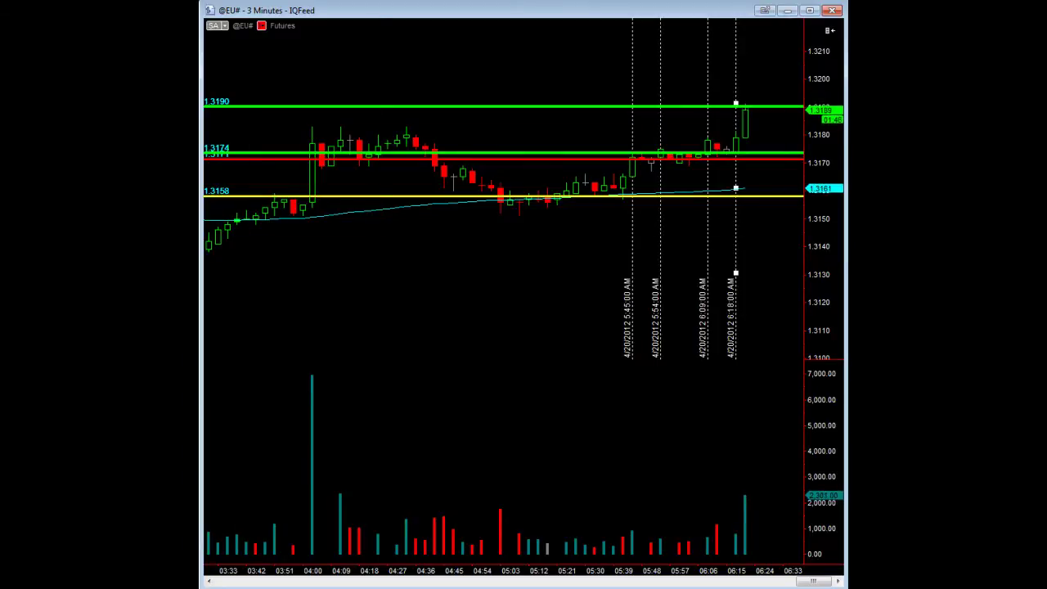
click(785, 63)
right_click(790, 68)
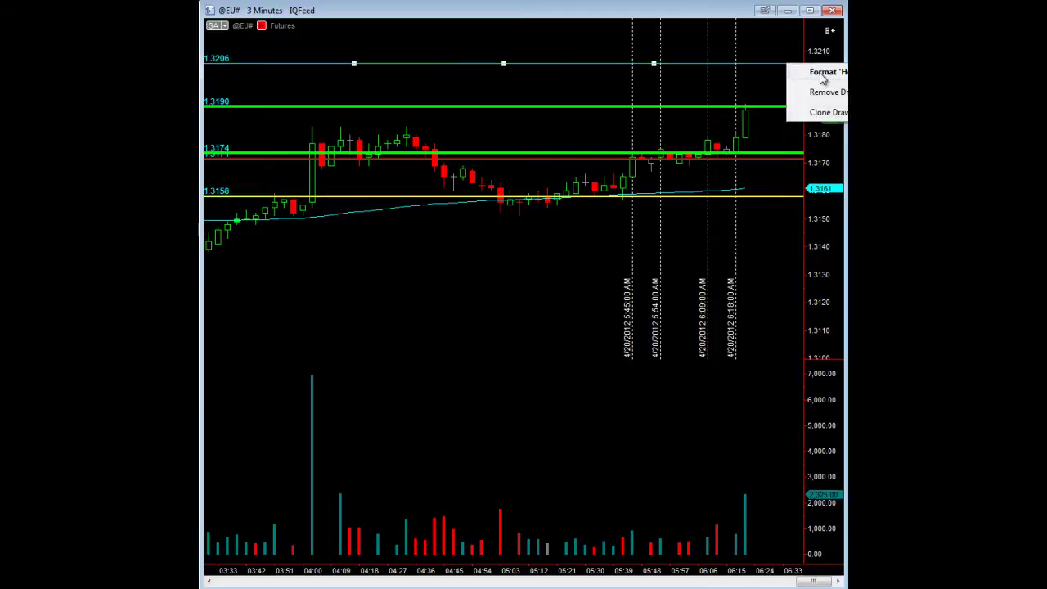
click(823, 72)
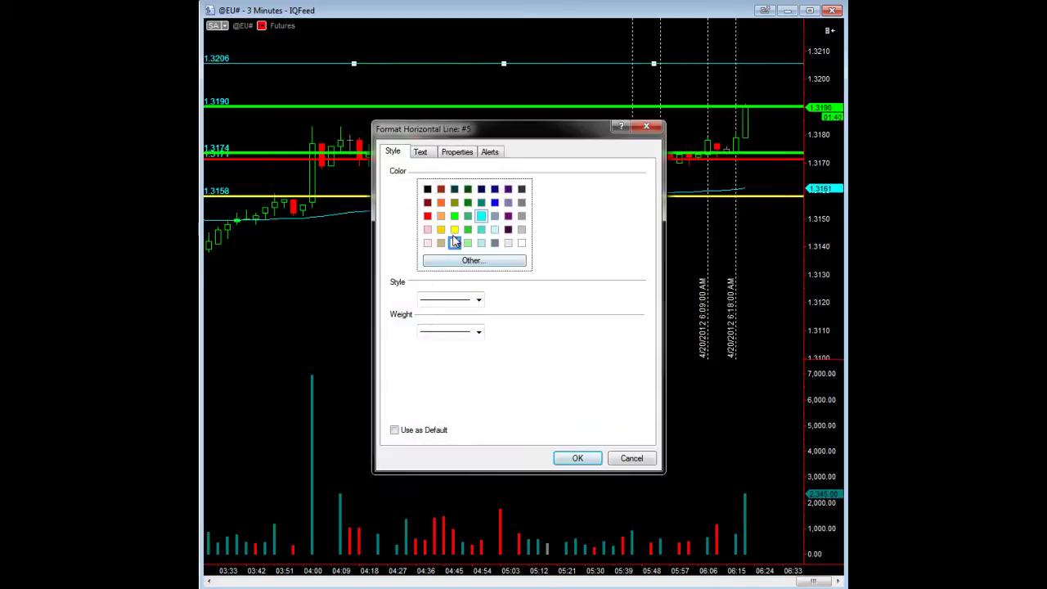
click(454, 215)
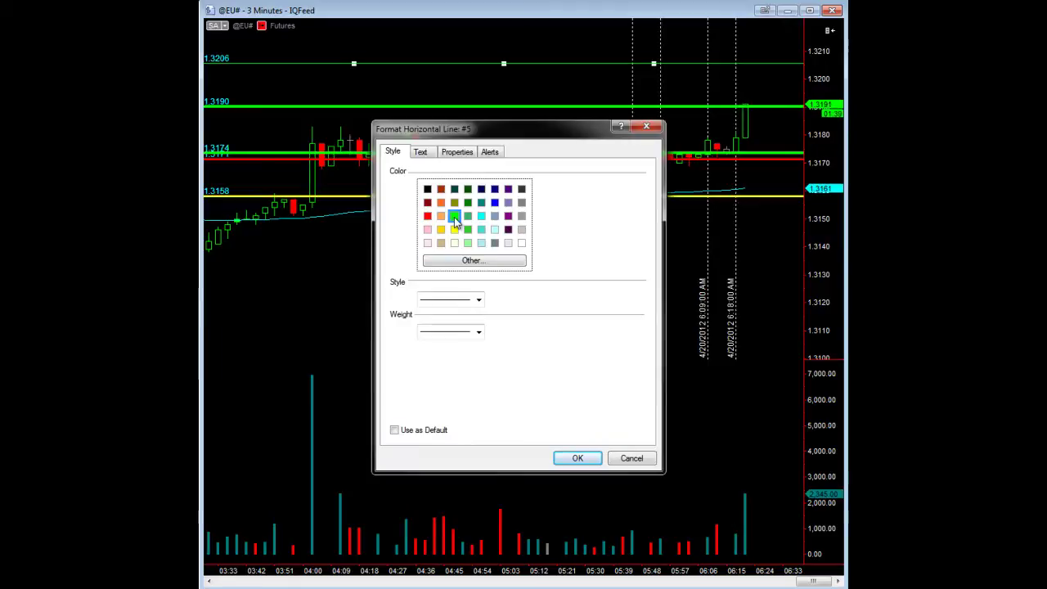
click(479, 332)
click(471, 378)
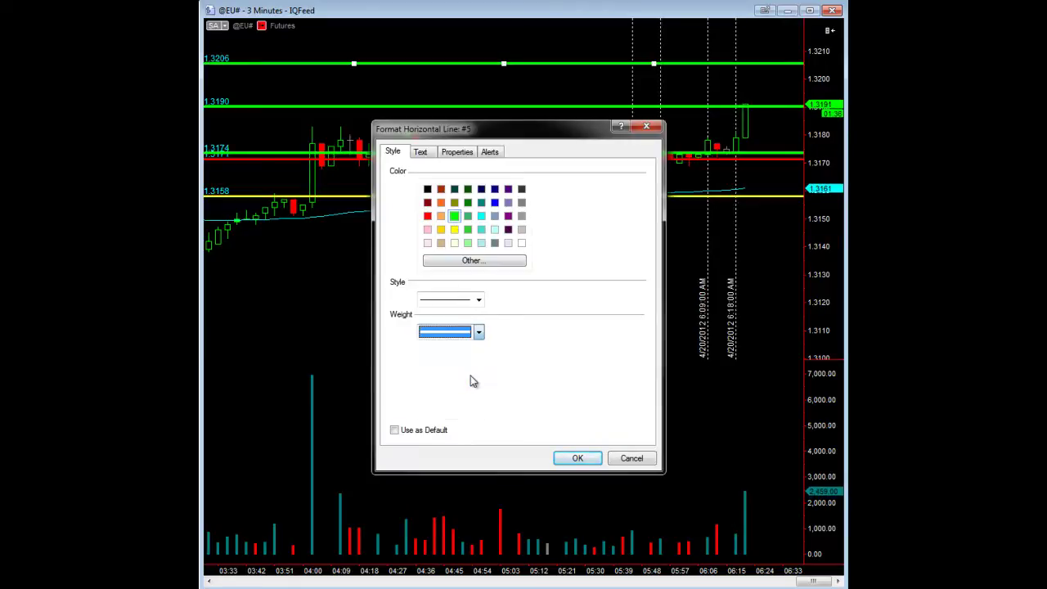
click(577, 458)
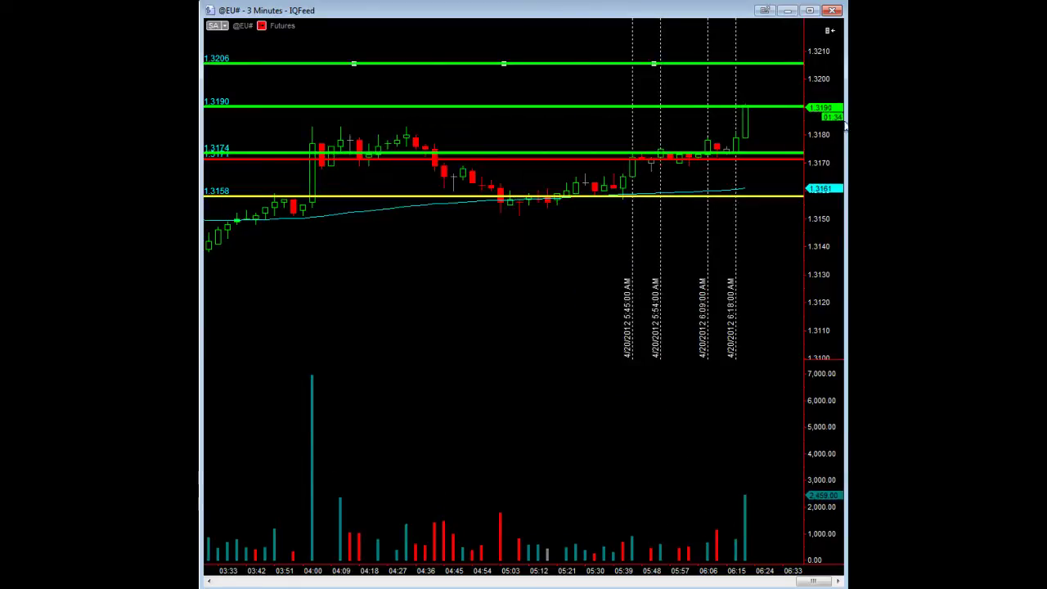
Raise the red horizontal line in stages to 1.3174 and 1.3183
click(777, 158)
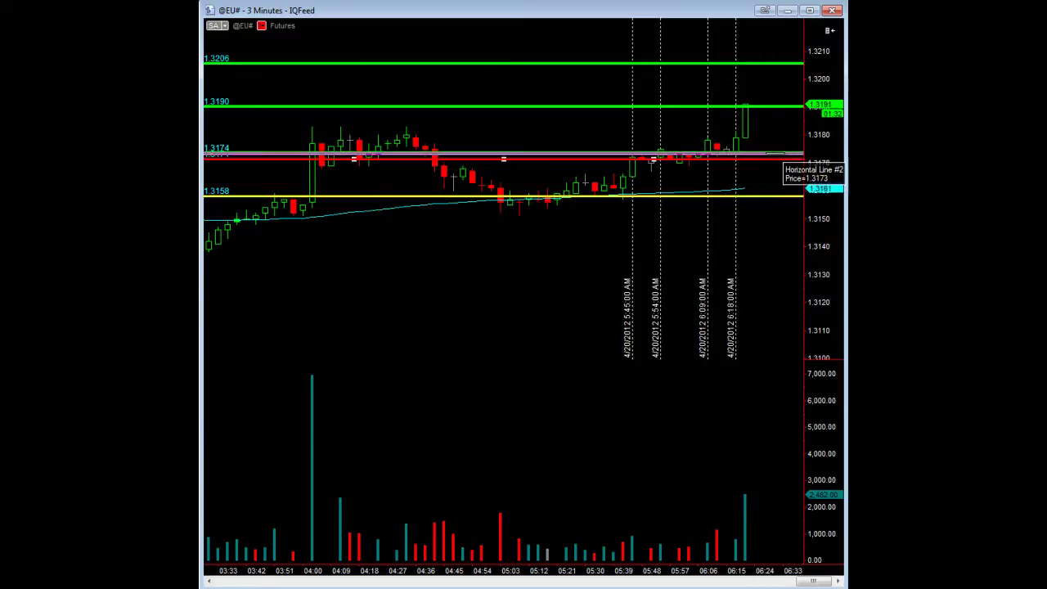
drag(777, 154, 782, 152)
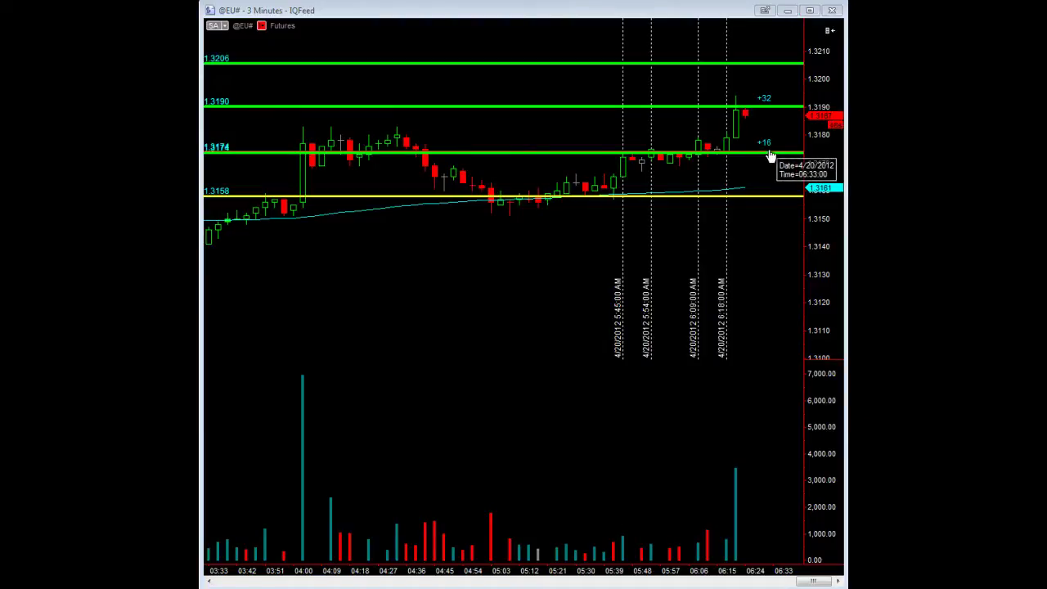
mouse_move(739, 154)
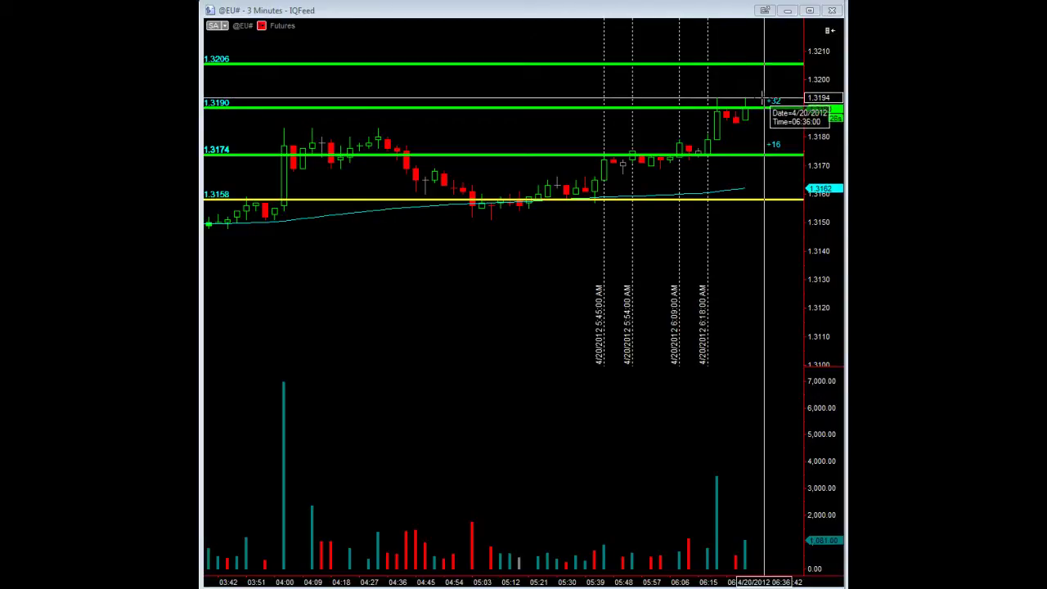
mouse_move(745, 154)
mouse_down()
mouse_move(751, 132)
mouse_move(752, 161)
mouse_move(753, 124)
mouse_move(750, 155)
mouse_up()
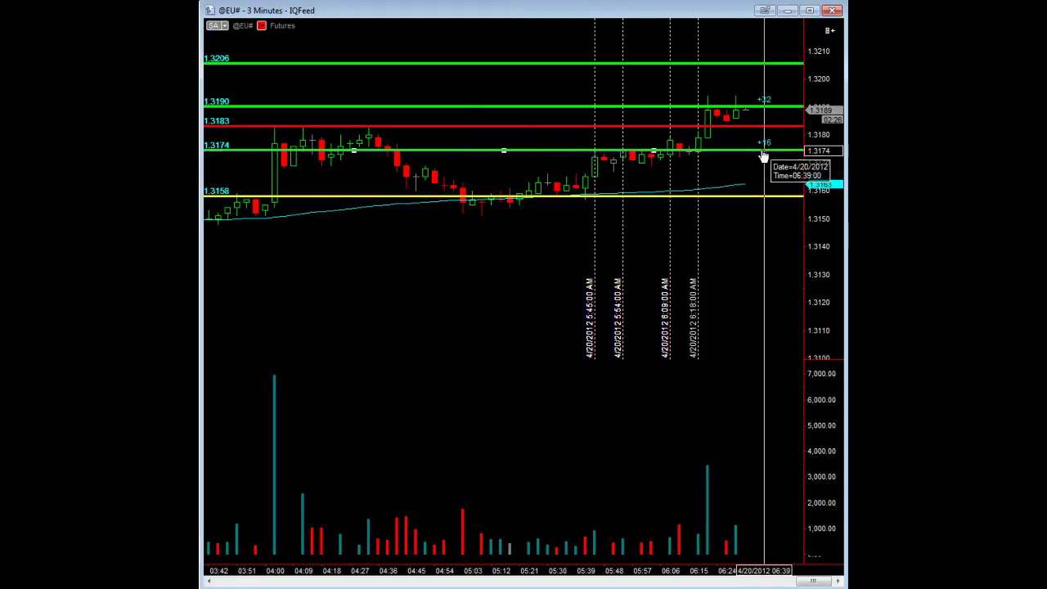
Mark the high-volume 6:21 AM candle with a vertical line
mouse_move(745, 130)
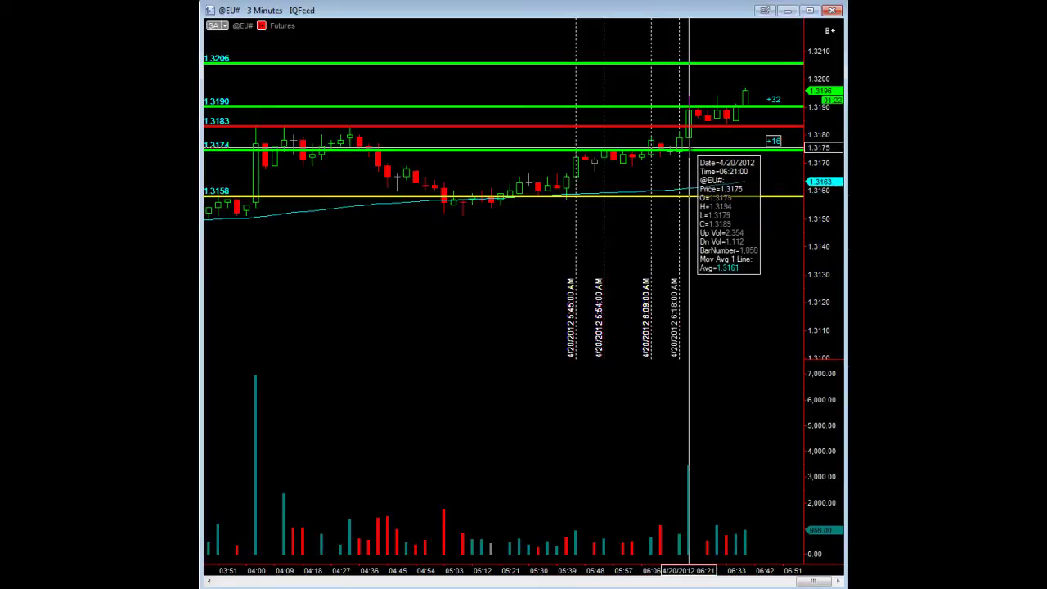
click(689, 147)
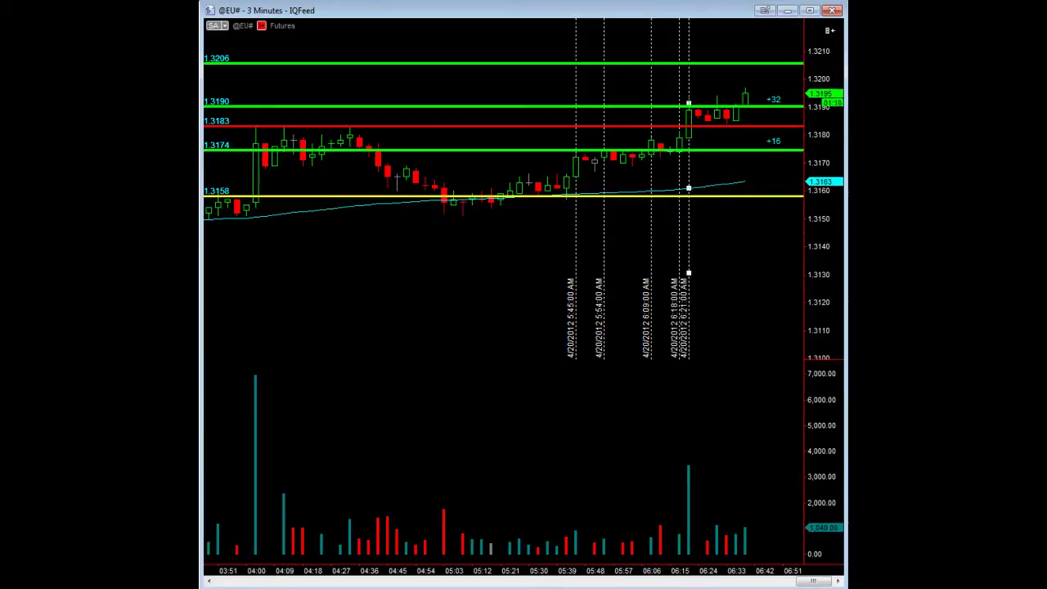
mouse_move(688, 491)
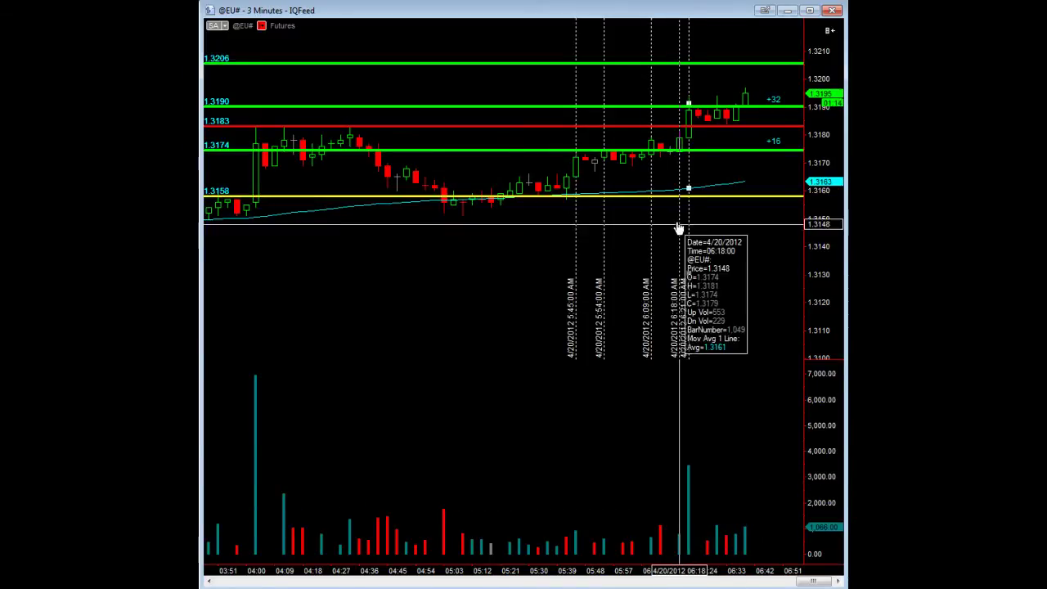
Remove the vertical time lines at 6:18, 6:09, 5:54 and 5:45 AM, keeping only the 6:21 AM one
right_click(679, 182)
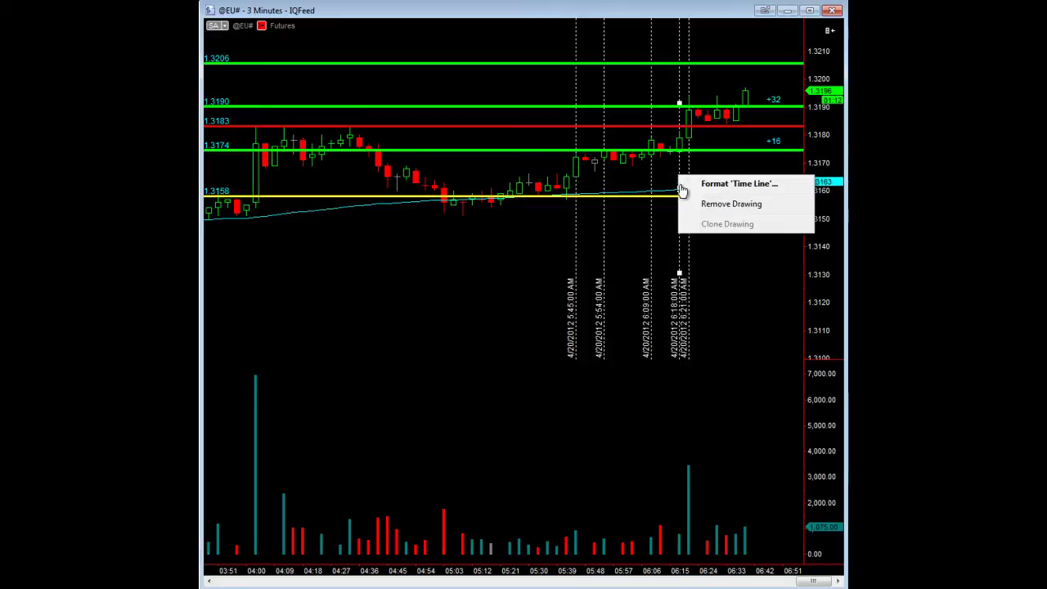
click(728, 205)
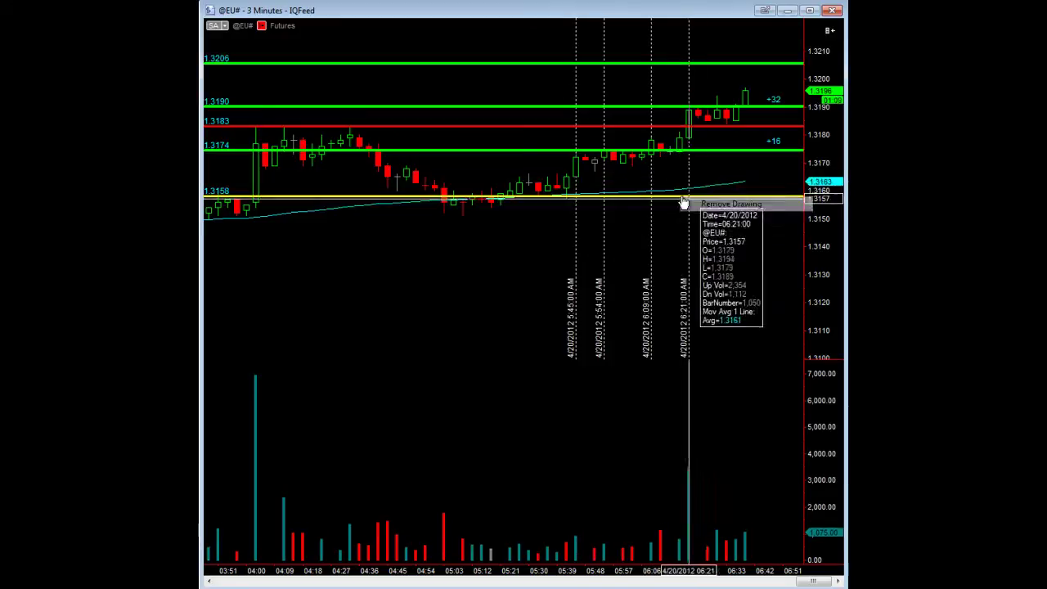
right_click(651, 181)
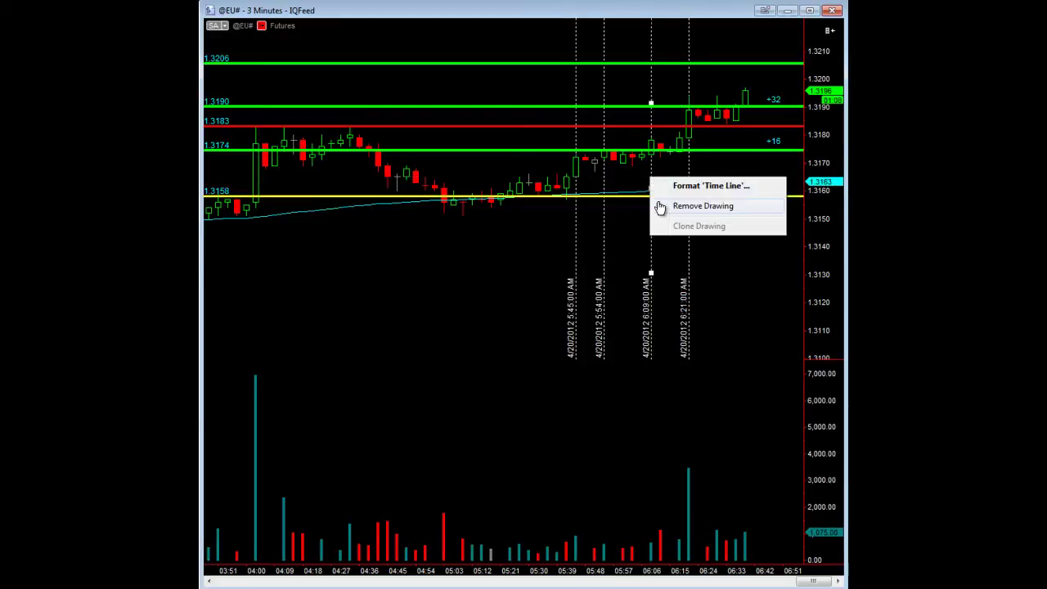
click(663, 205)
right_click(603, 186)
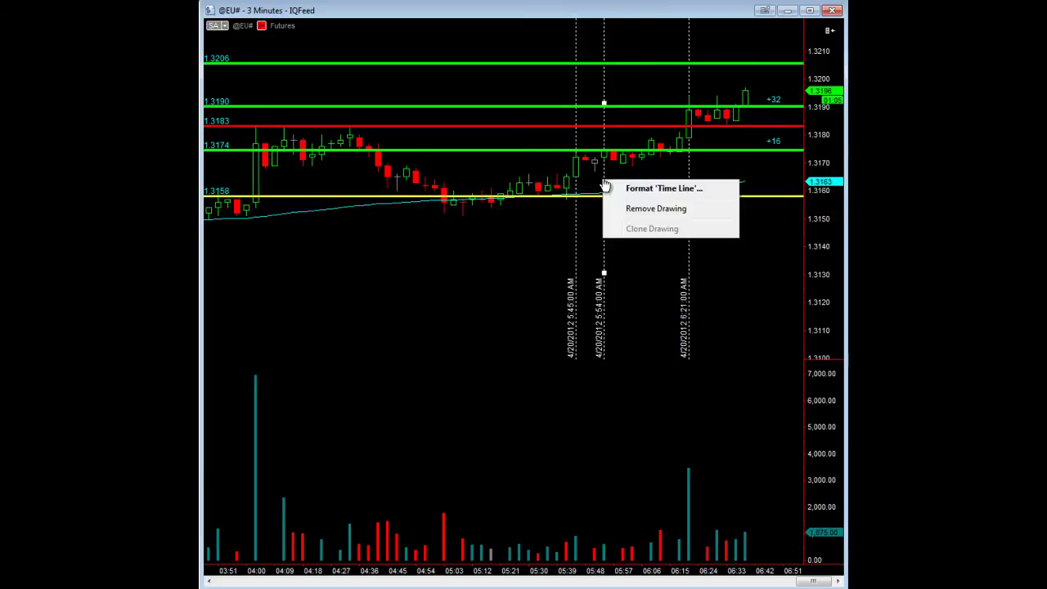
click(620, 211)
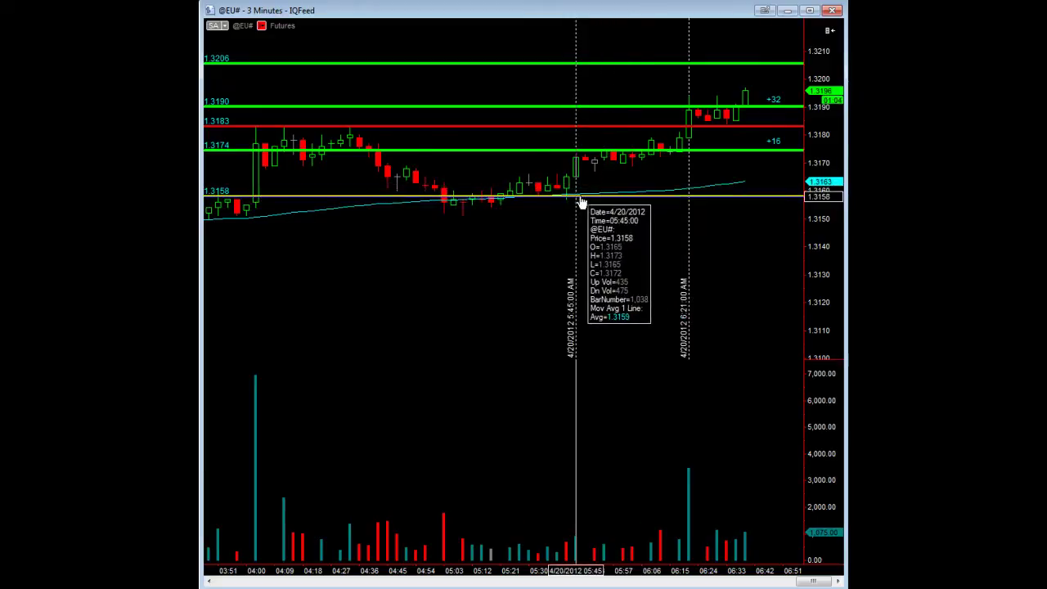
right_click(576, 189)
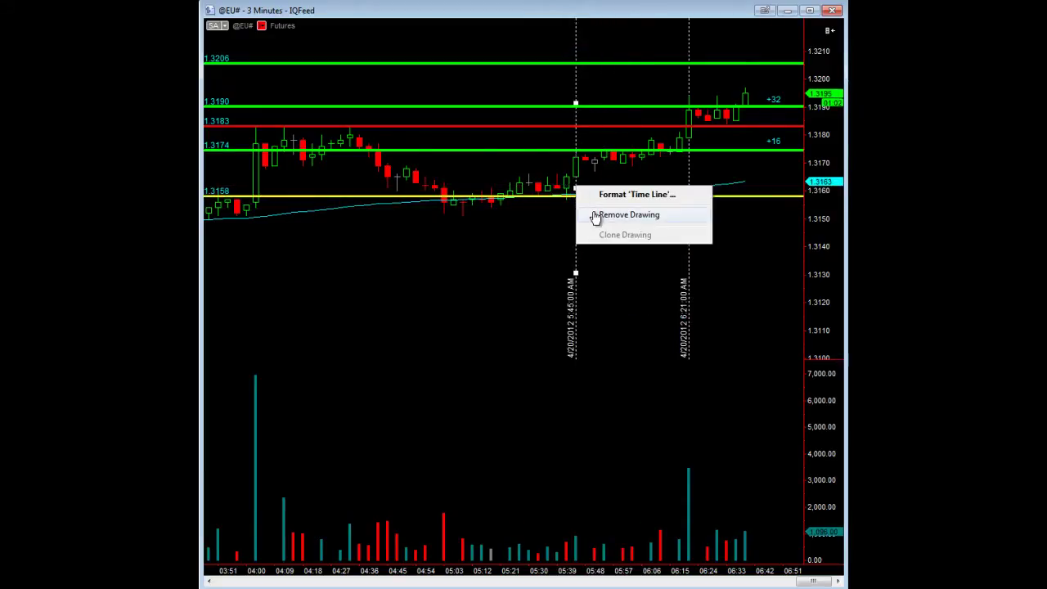
click(601, 215)
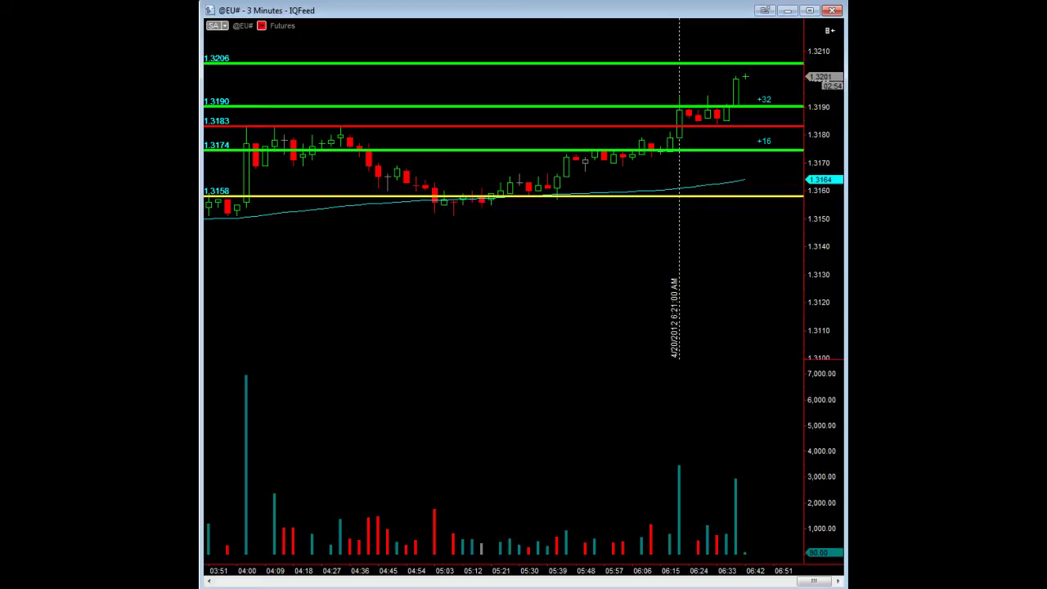
Add the text label "+48" just above the 1.3206 green line, beside the latest candle
click(503, 125)
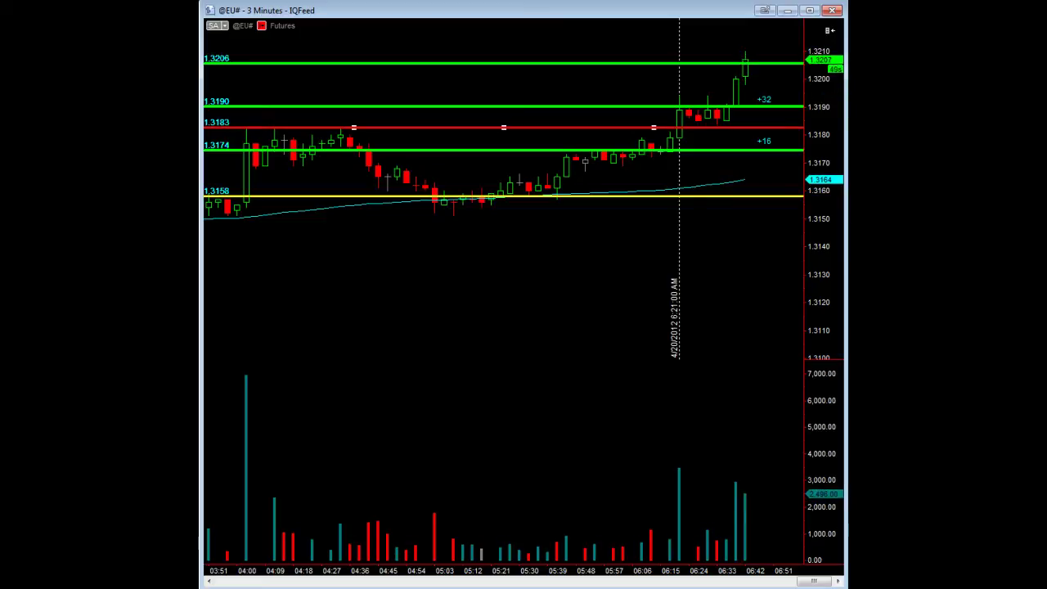
mouse_move(738, 102)
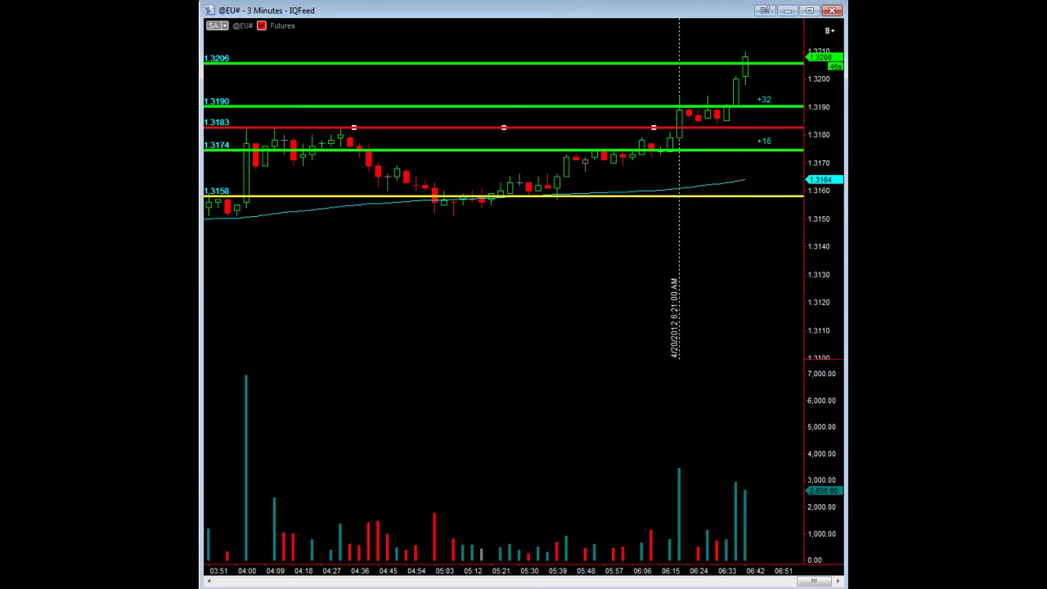
mouse_move(396, 516)
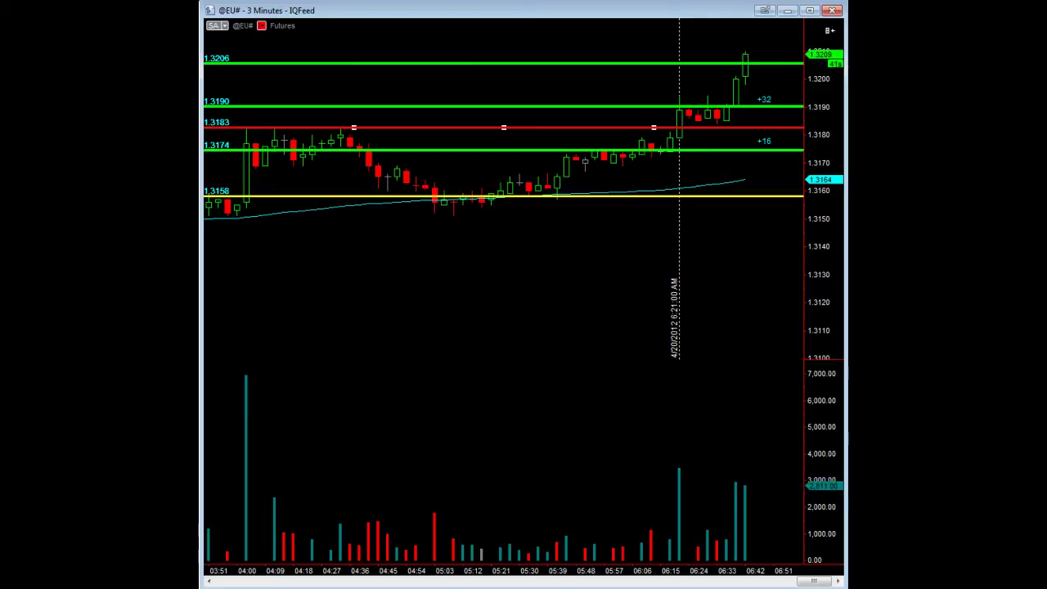
mouse_move(763, 190)
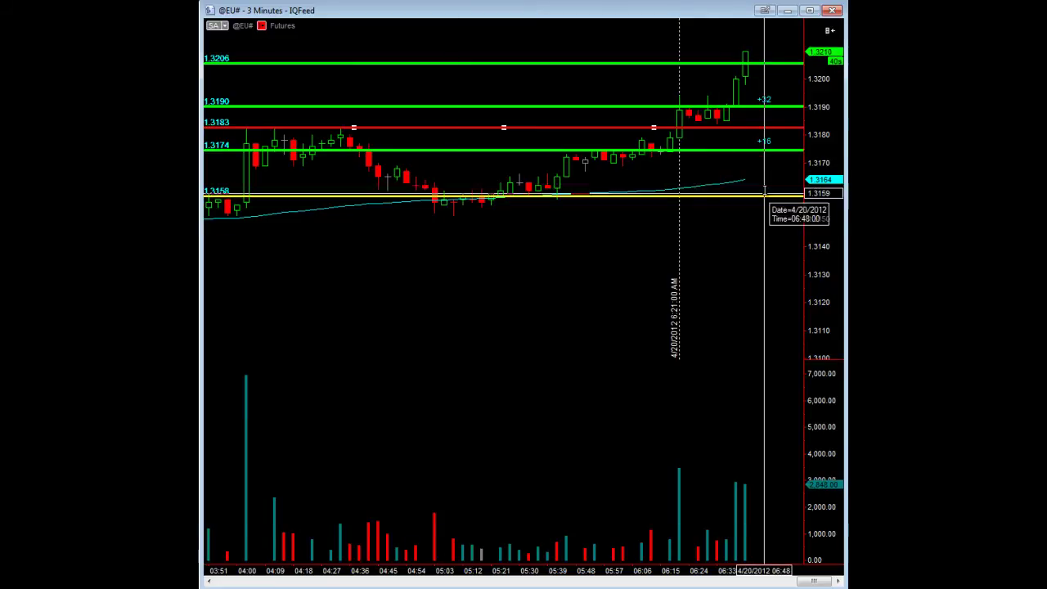
click(763, 57)
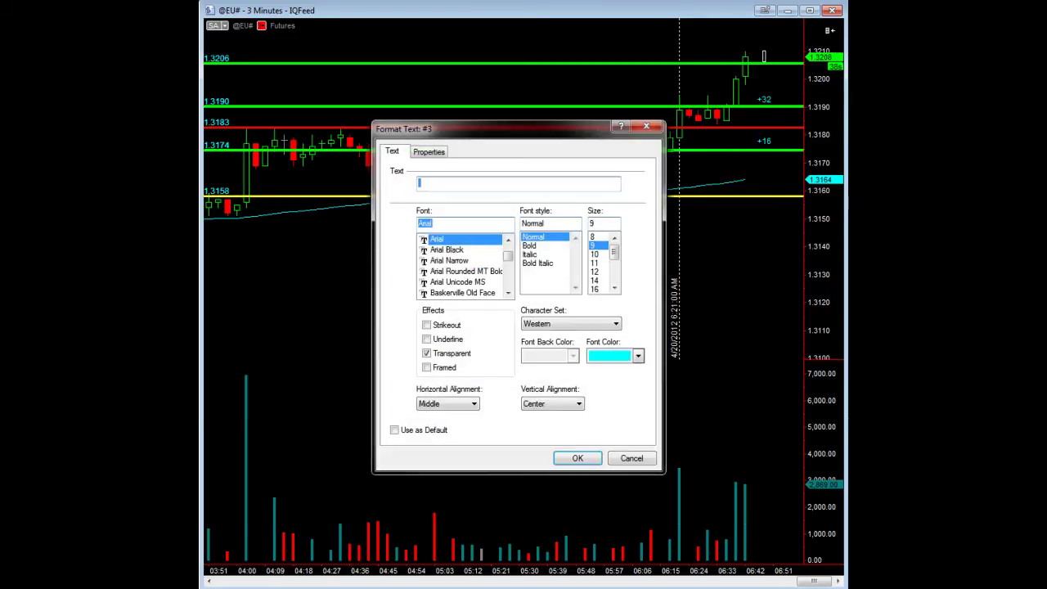
text(+48)
key(Return)
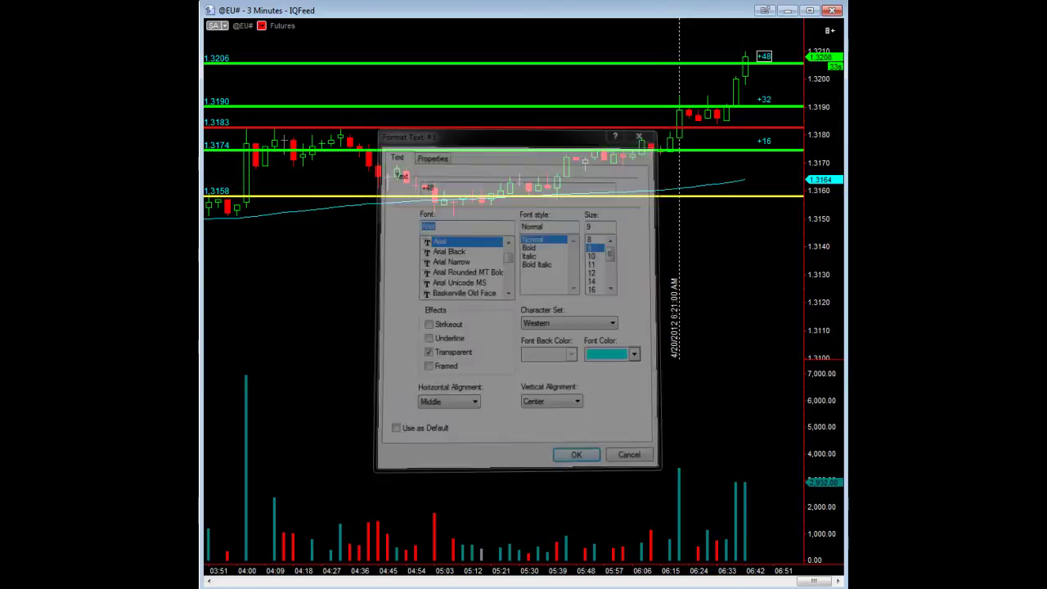